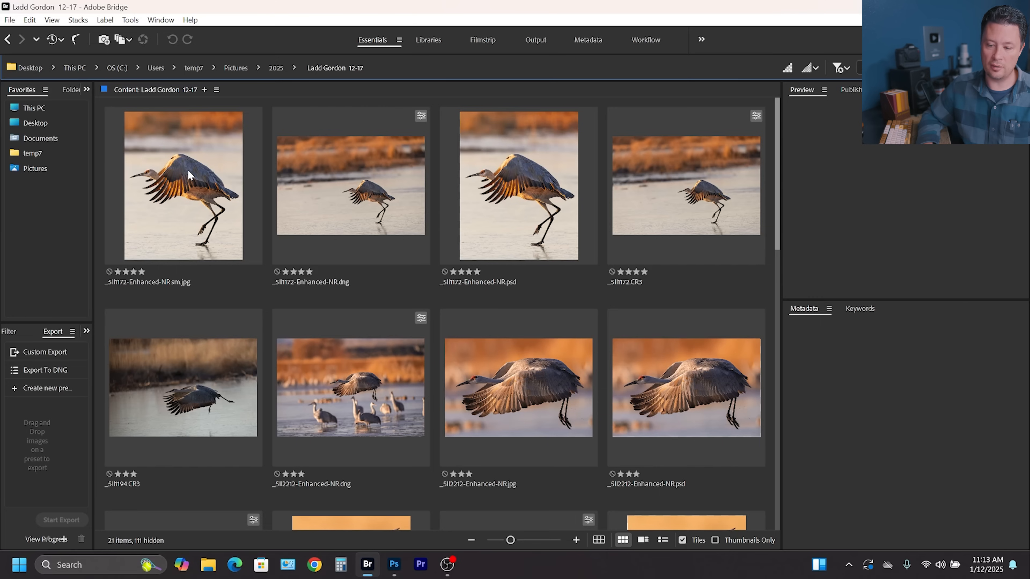
# Select the first crane photo and browse through the folder's rated images.
pyautogui.click(188, 174)
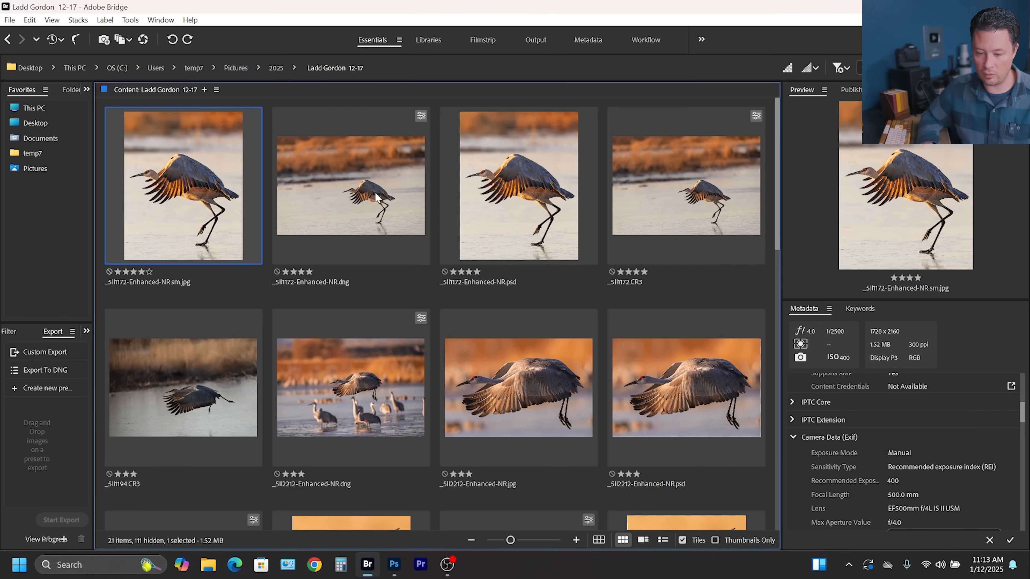
pyautogui.scroll(-3, 443, 218)
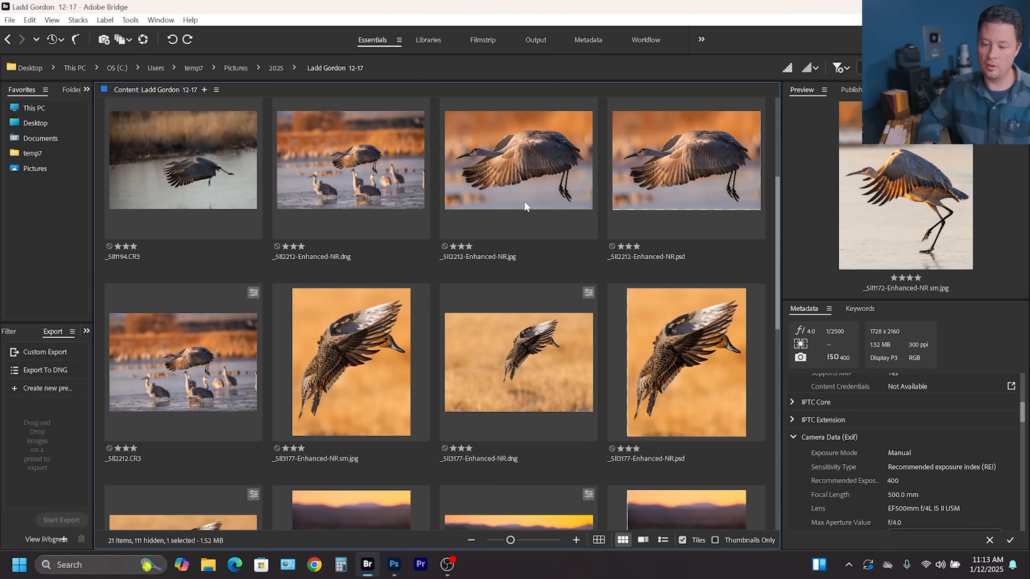
pyautogui.scroll(-5, 461, 300)
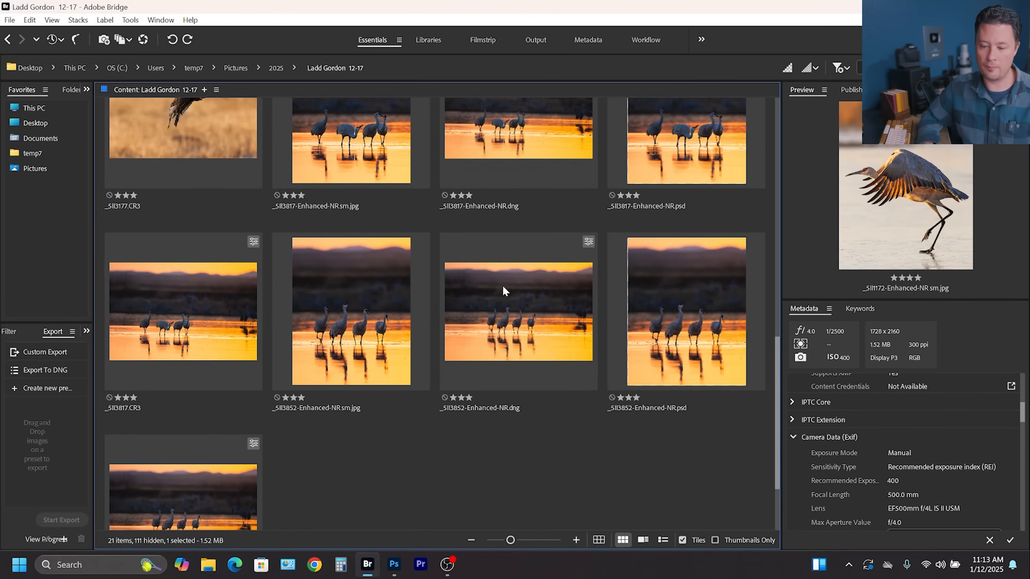
pyautogui.scroll(6, 450, 288)
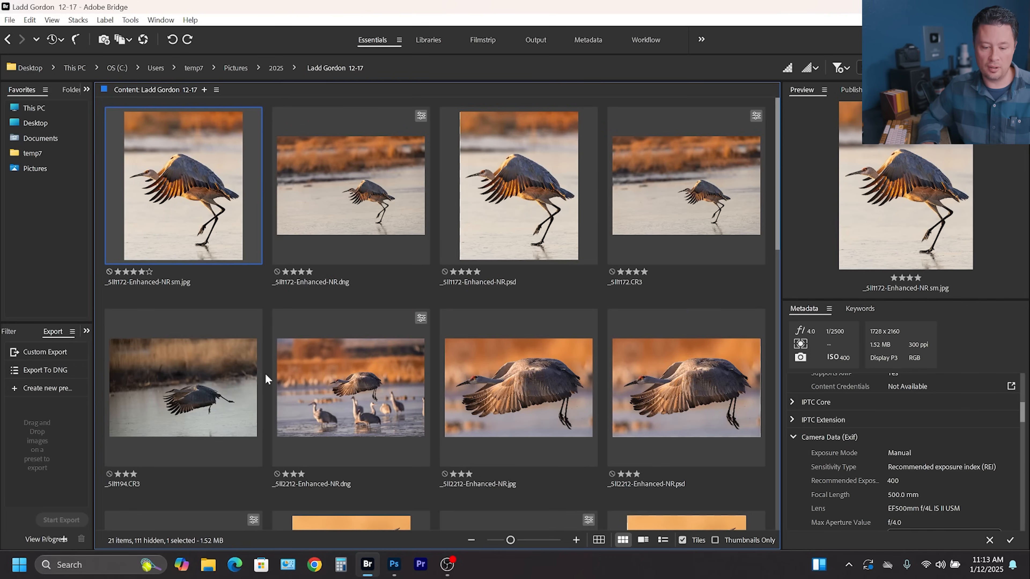
# Clear the rating filter to show all photos, then restore the Show 3 or More Stars filter.
pyautogui.click(845, 68)
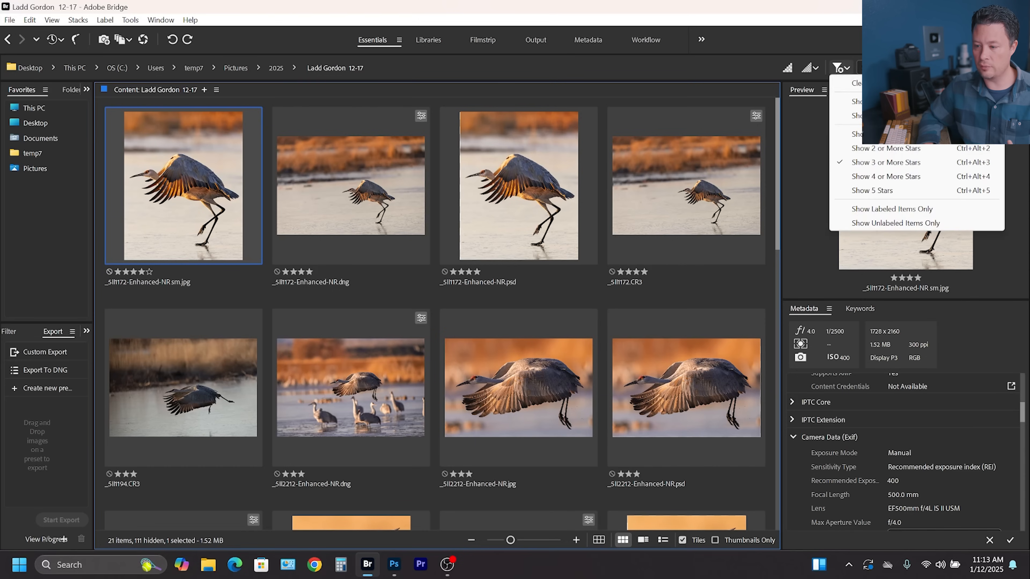
pyautogui.click(851, 83)
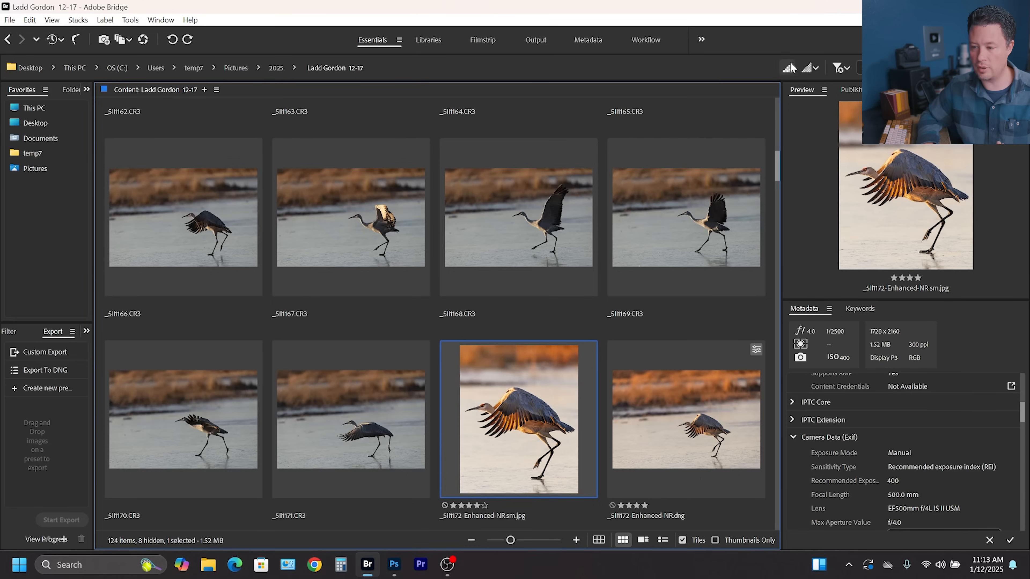
pyautogui.click(838, 68)
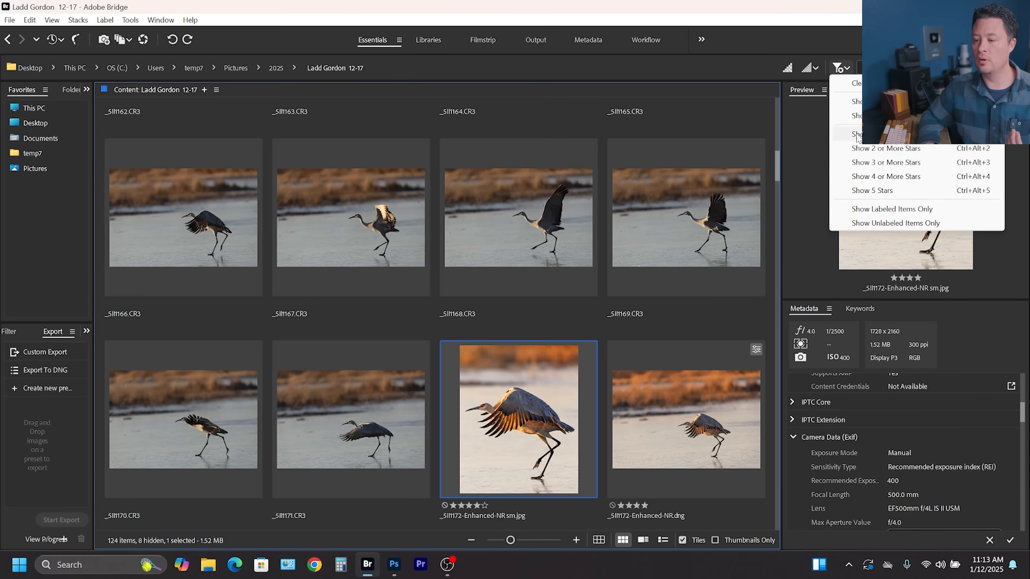
pyautogui.click(884, 164)
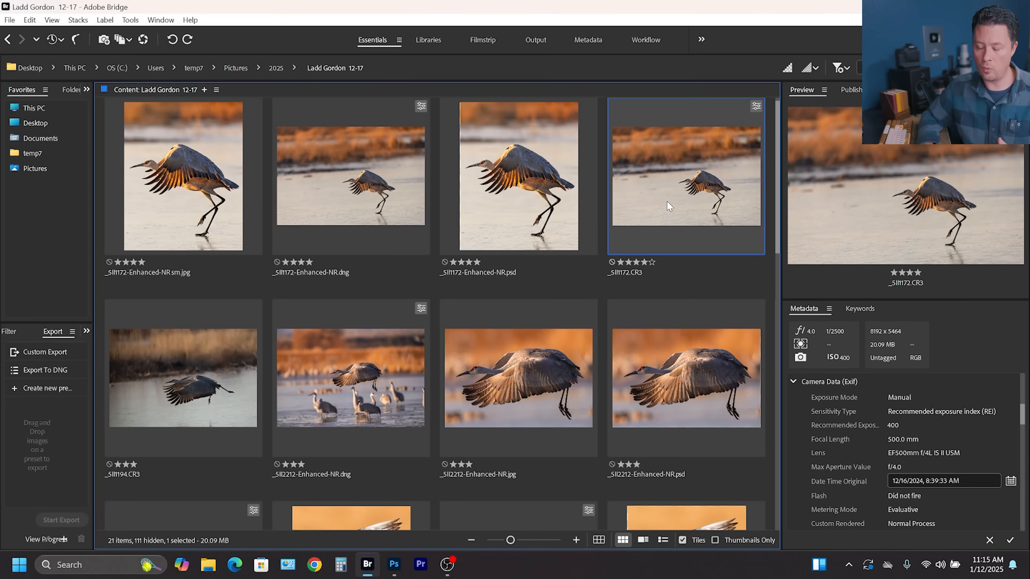
# Enlarge the thumbnails, inspect _SII1172.CR3 with the loupe, and open it in Camera Raw.
pyautogui.hotkey('ctrl', '+')
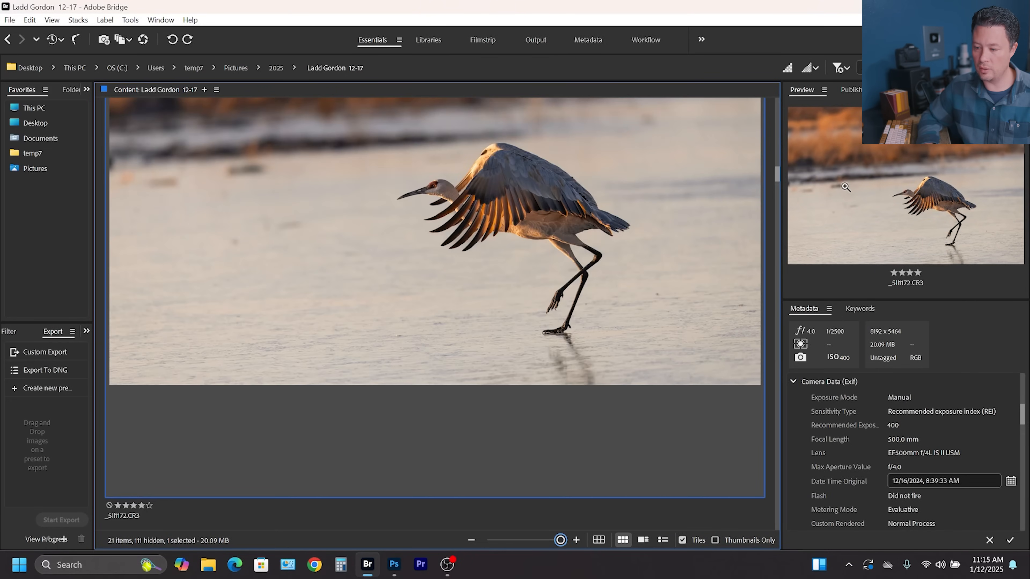
pyautogui.click(907, 193)
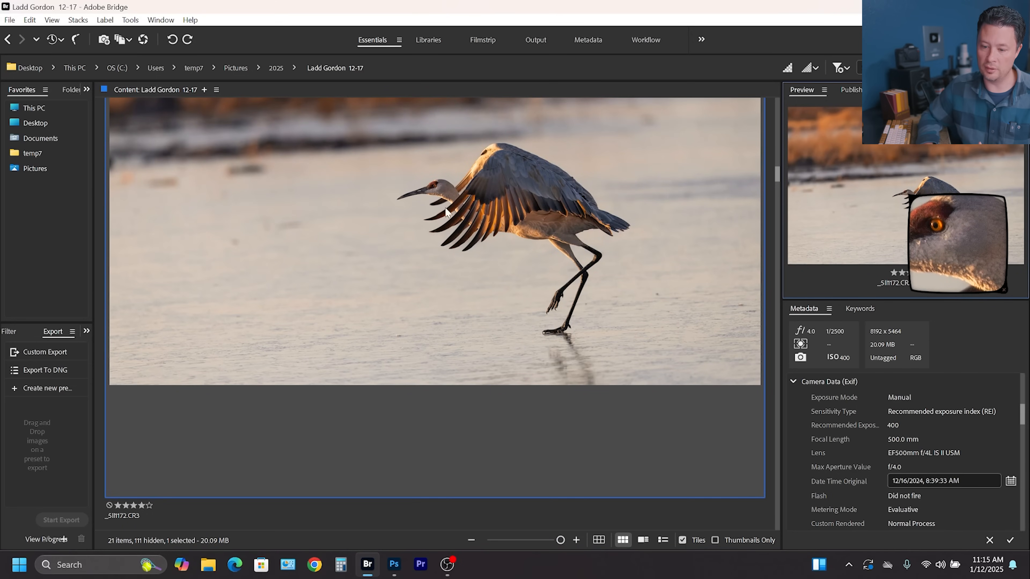
pyautogui.hotkey('ctrl', '-')
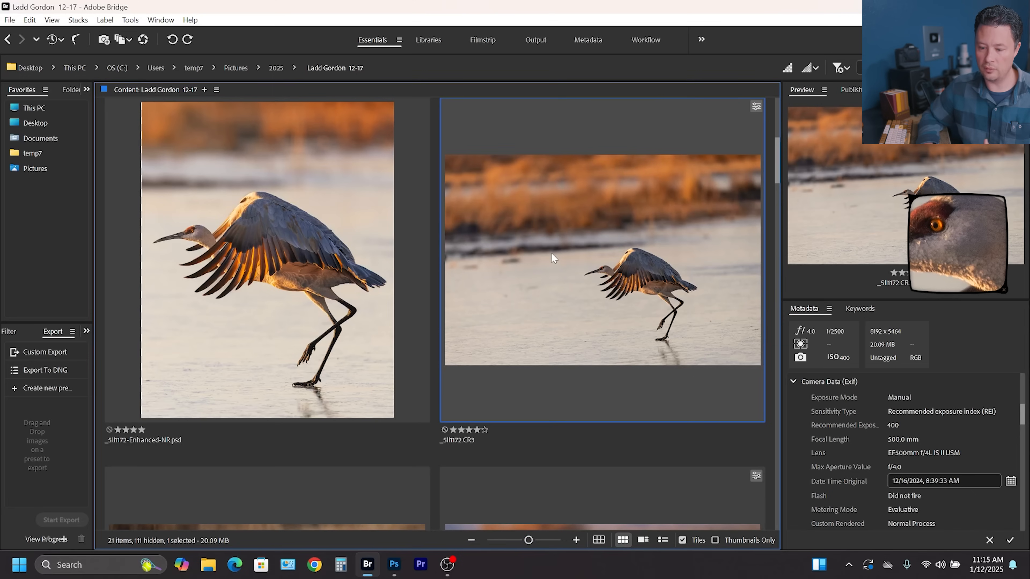
pyautogui.doubleClick(553, 258)
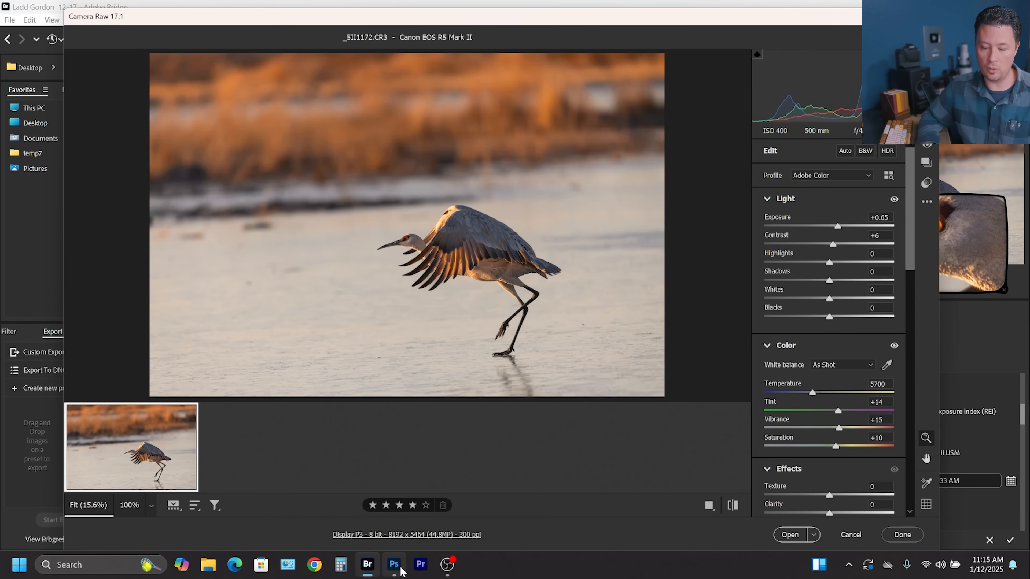
# Review the existing Light, Color and Effects settings and compare the before and after views.
pyautogui.moveTo(400, 571)
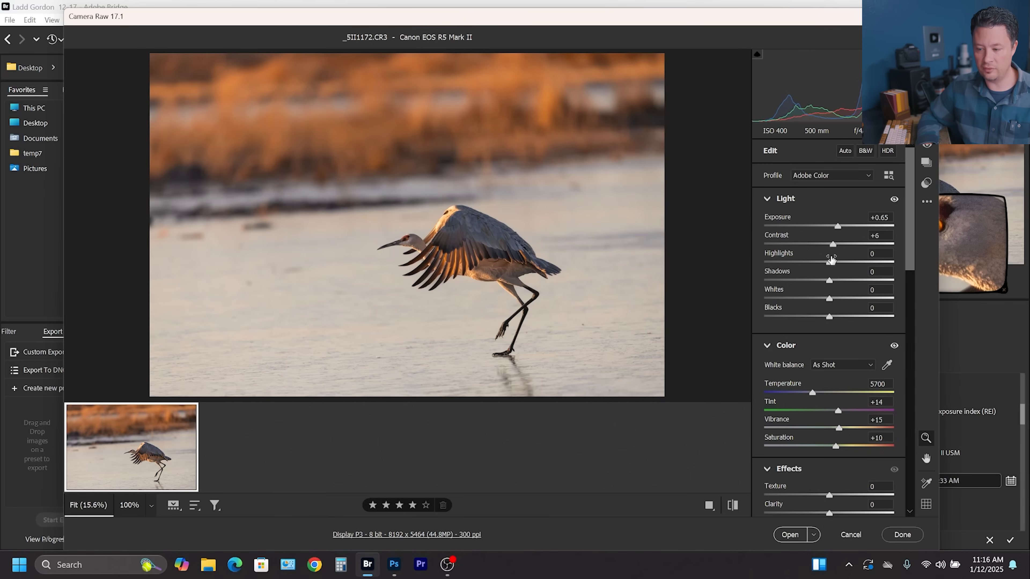
pyautogui.scroll(-3, 831, 259)
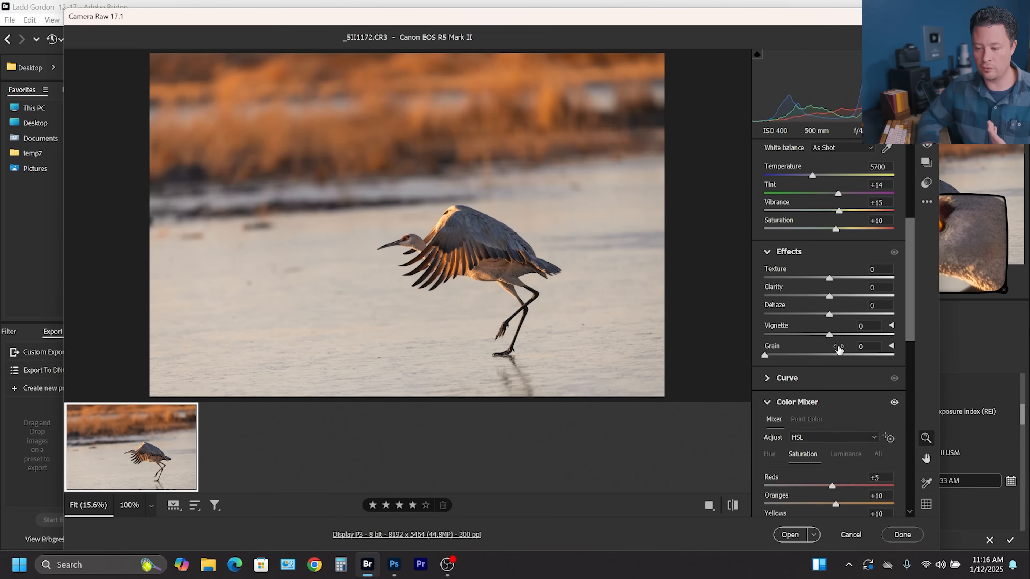
pyautogui.scroll(3, 827, 397)
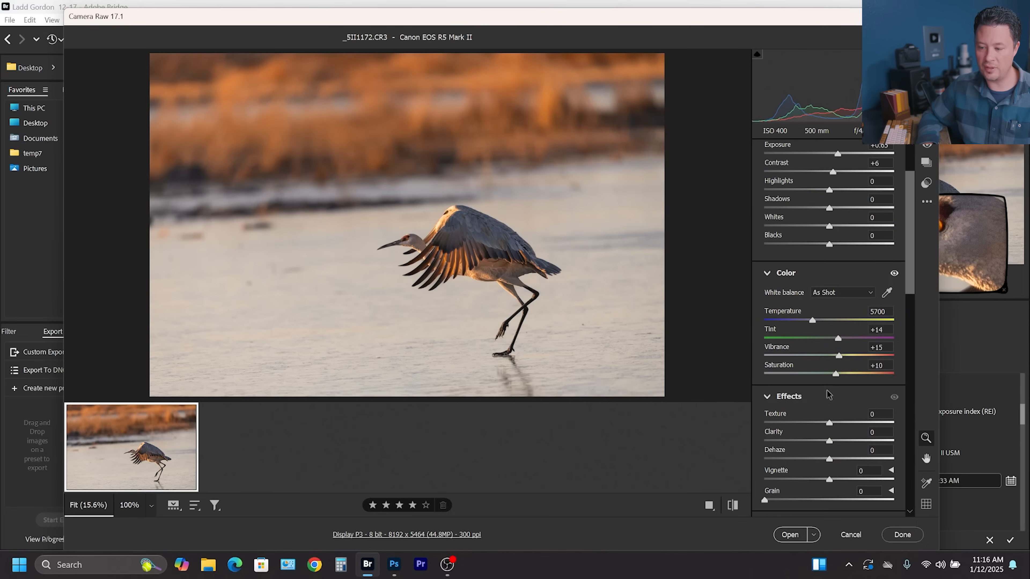
pyautogui.scroll(2, 825, 389)
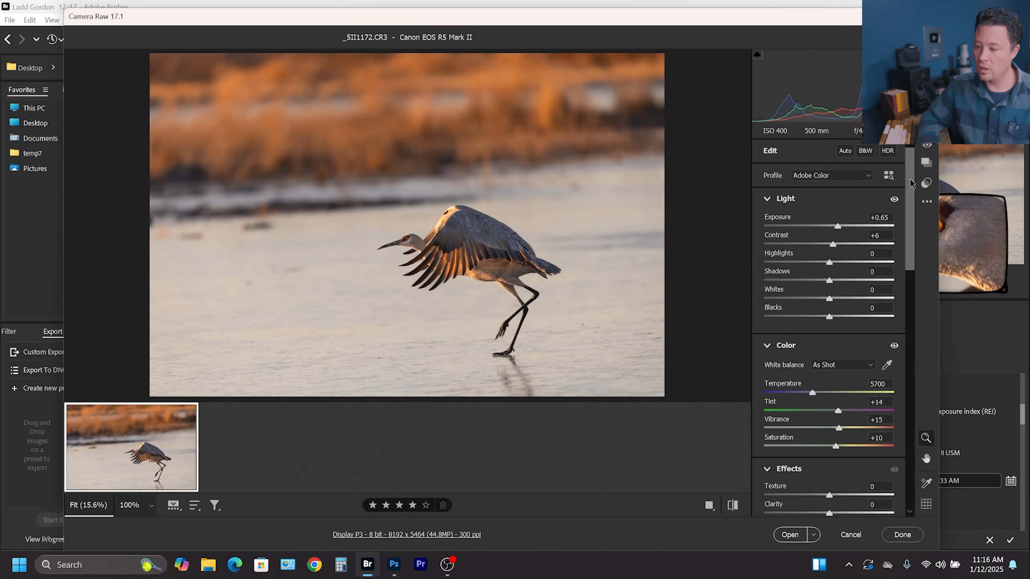
pyautogui.press('\\')
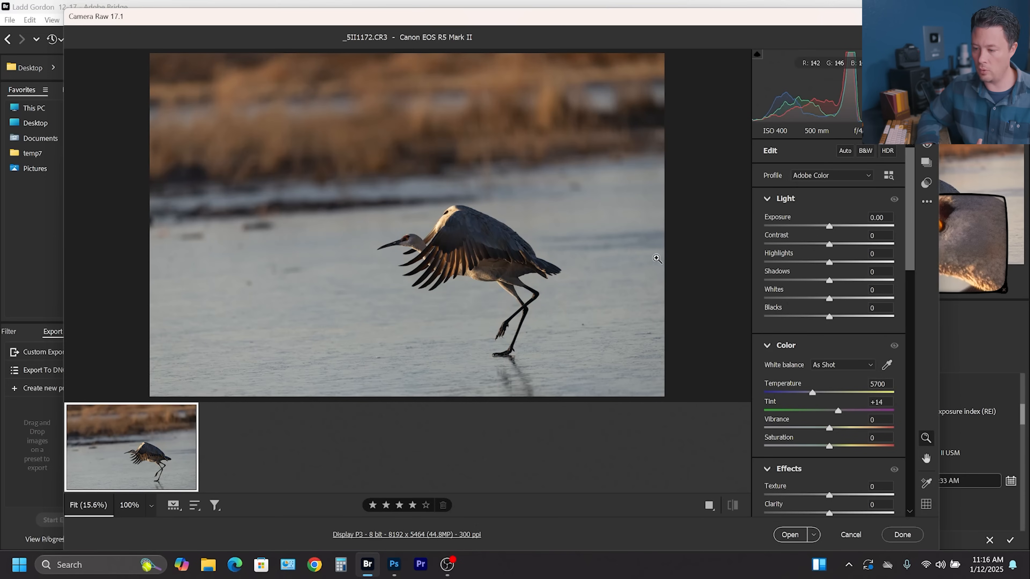
# Apply the Autumnal Color Shift preset from Brent's Fall 2019 Presets and return to the edit settings.
pyautogui.click(926, 185)
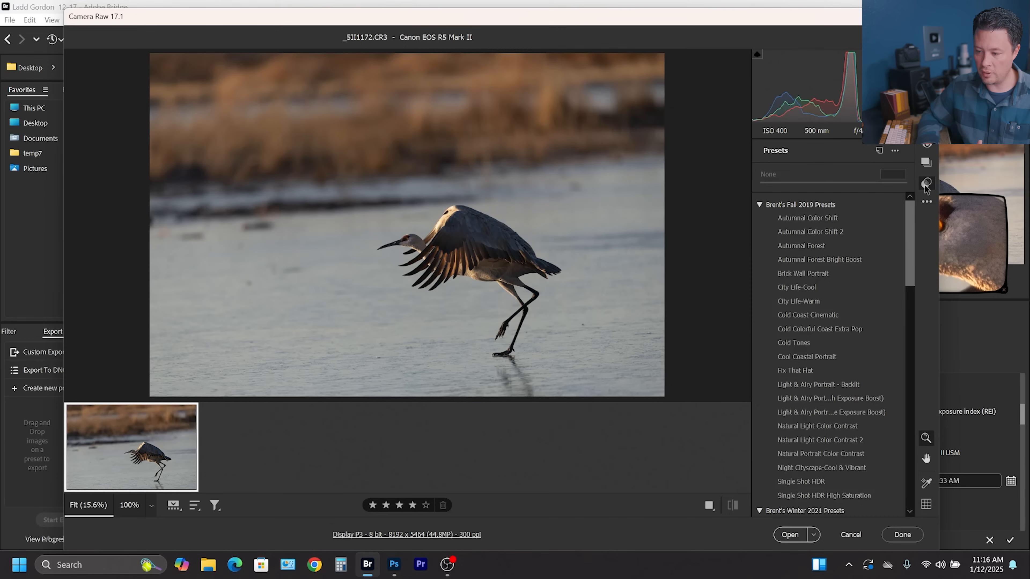
pyautogui.click(811, 223)
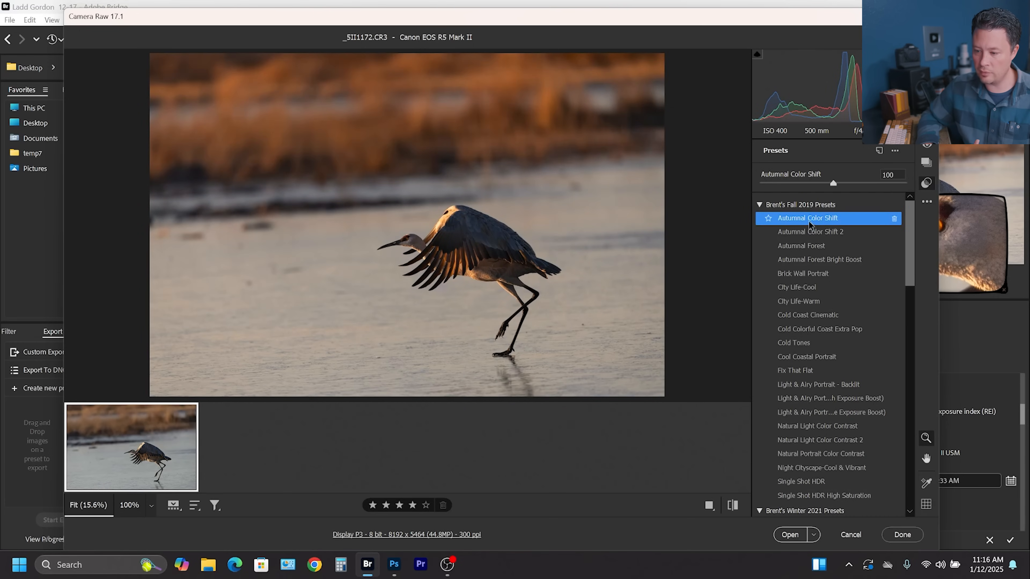
pyautogui.click(926, 65)
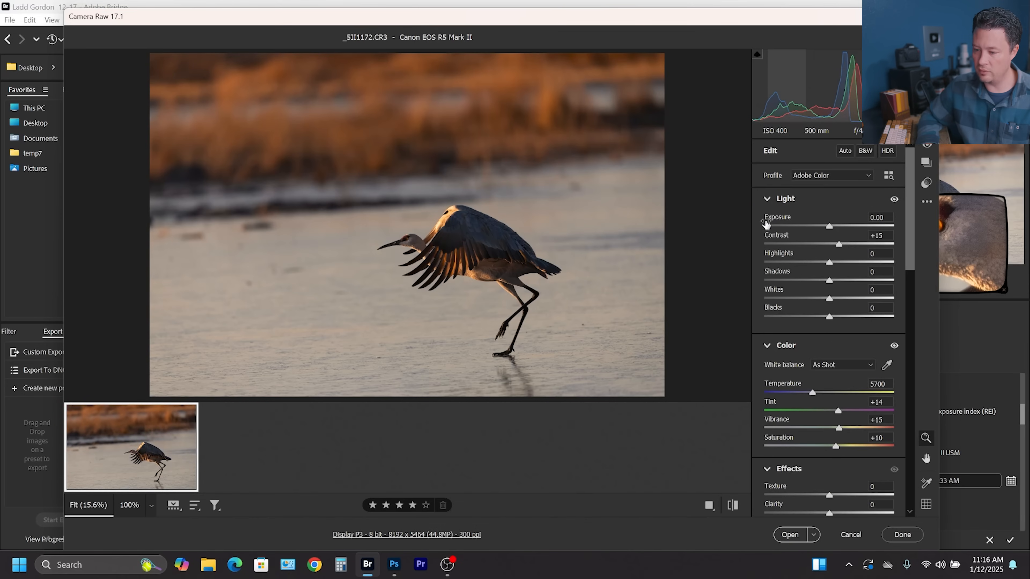
# Raise Exposure to +0.70 and Shadows to +23.
pyautogui.moveTo(829, 226); pyautogui.dragTo(833, 226)
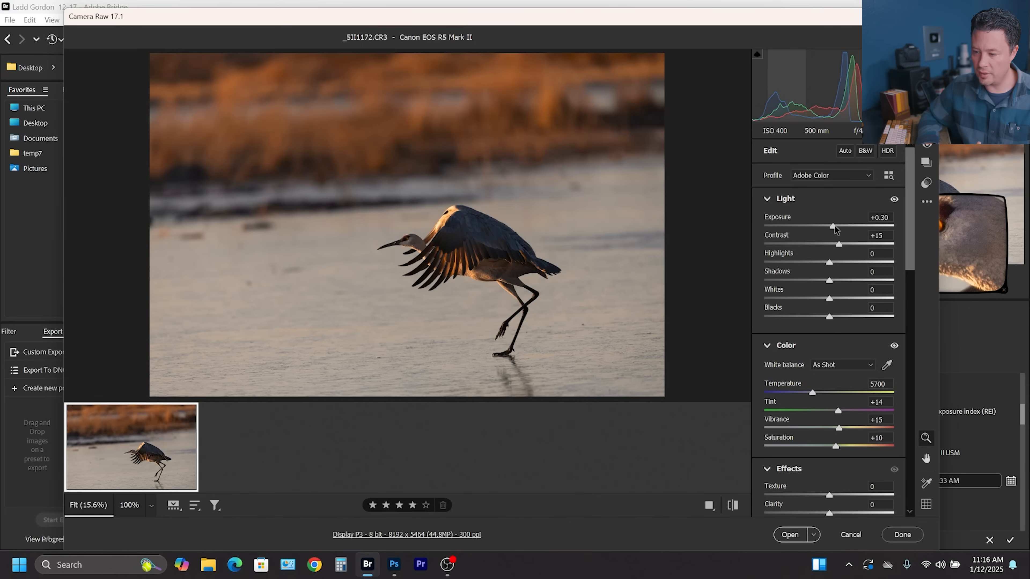
pyautogui.moveTo(834, 226); pyautogui.dragTo(838, 226)
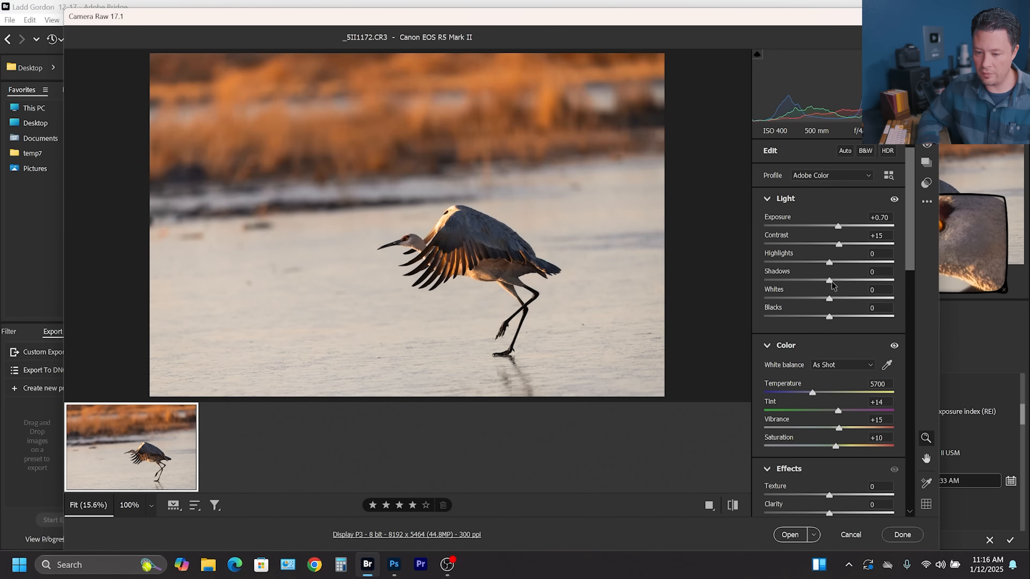
pyautogui.moveTo(831, 281); pyautogui.dragTo(845, 281)
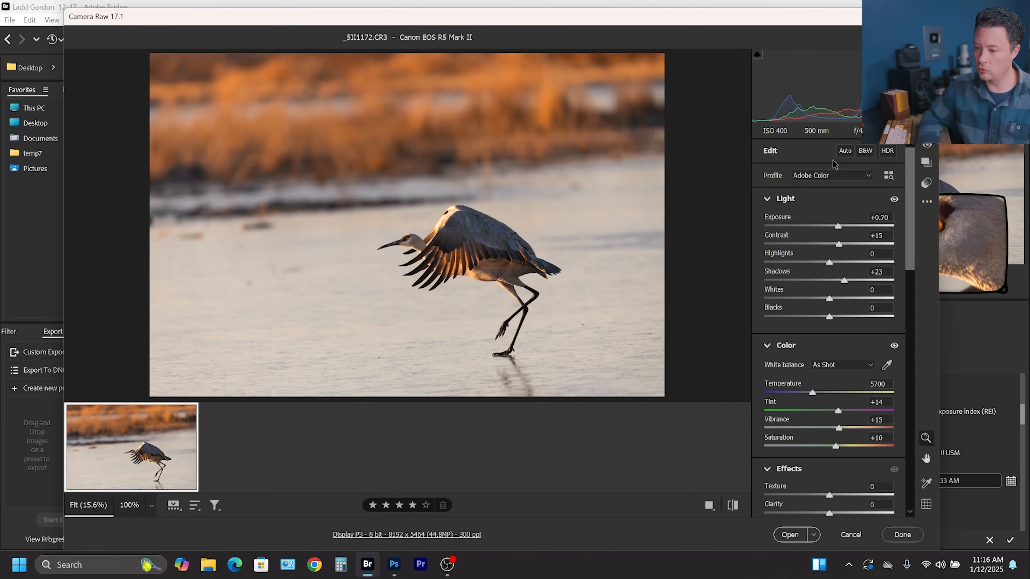
# Create a Subject mask on the crane and raise its Shadows to +17.
pyautogui.hotkey('shift', 'w')
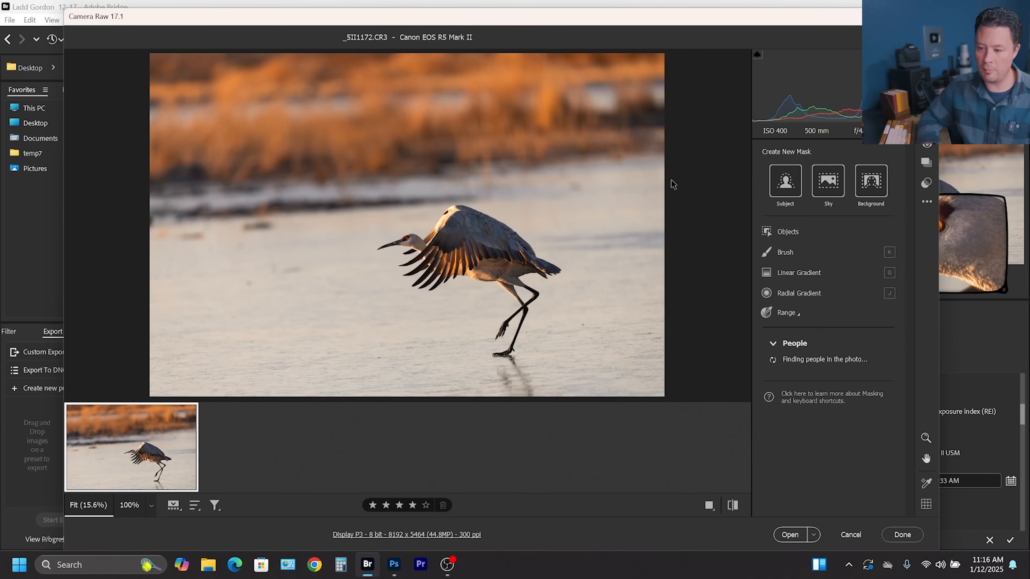
pyautogui.click(785, 181)
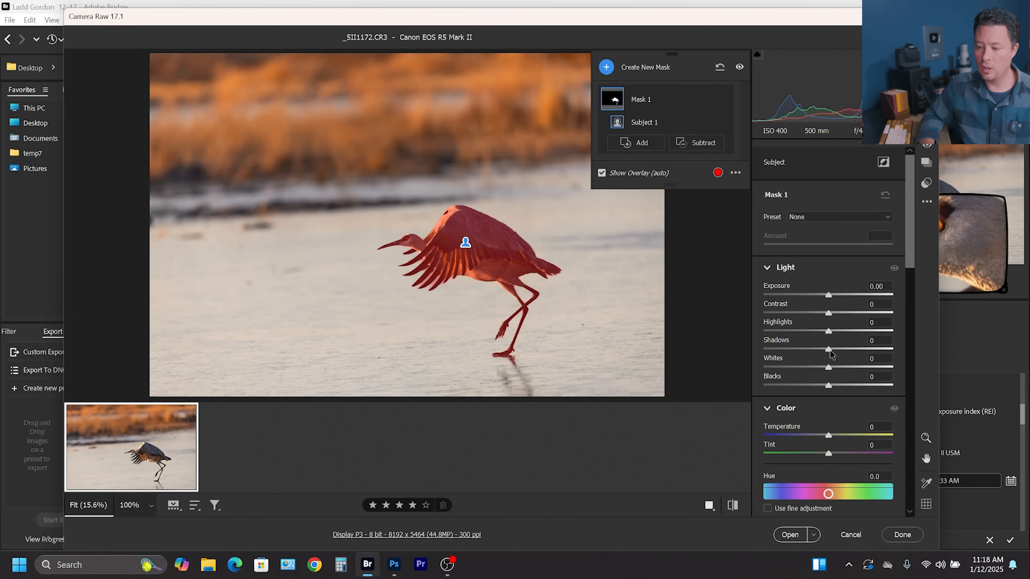
pyautogui.moveTo(834, 349); pyautogui.dragTo(840, 347)
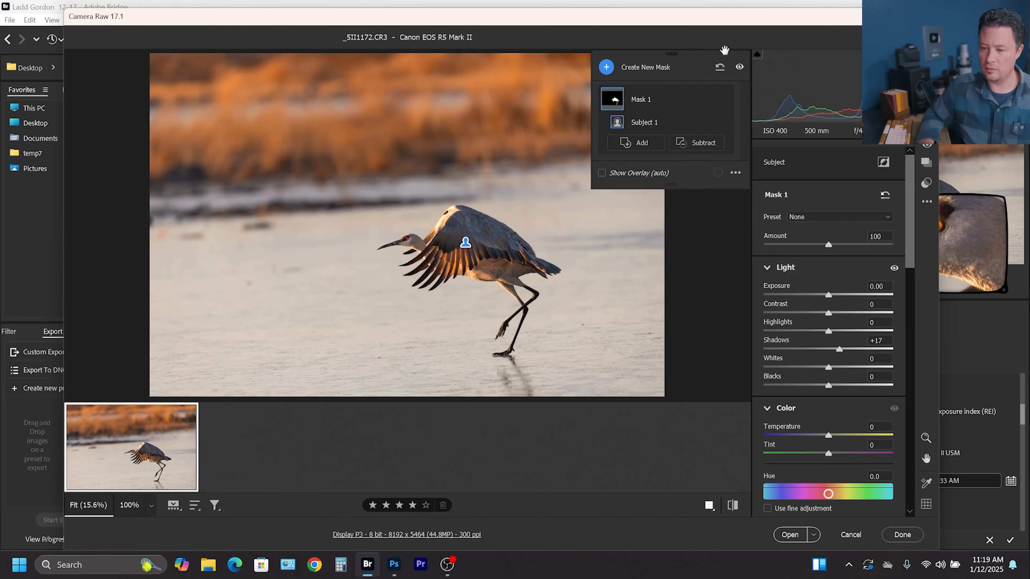
# Switch to the _SII1172-Enhanced-NR.dng version and open it in Photoshop.
pyautogui.click(606, 67)
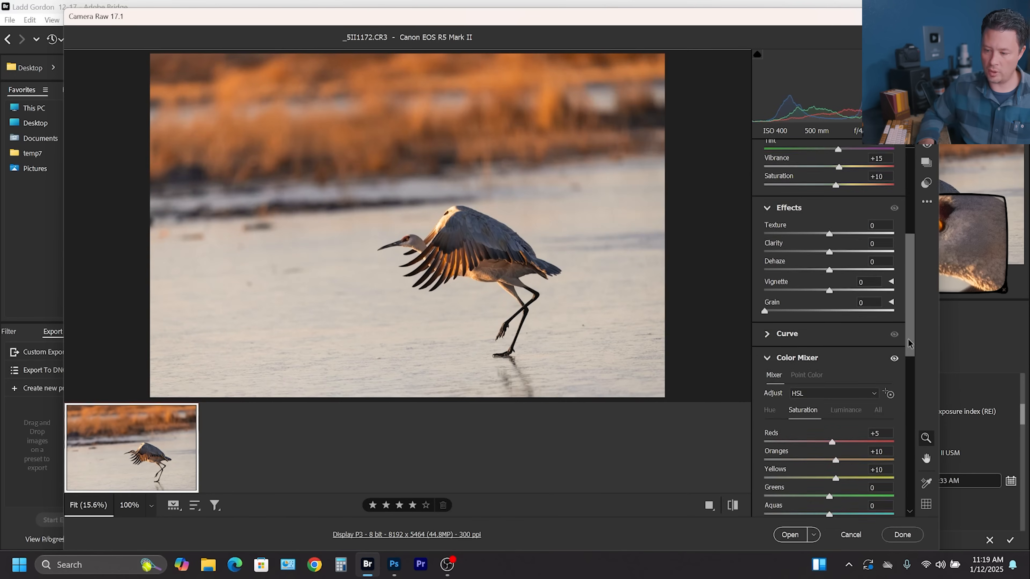
pyautogui.moveTo(907, 338); pyautogui.dragTo(913, 476)
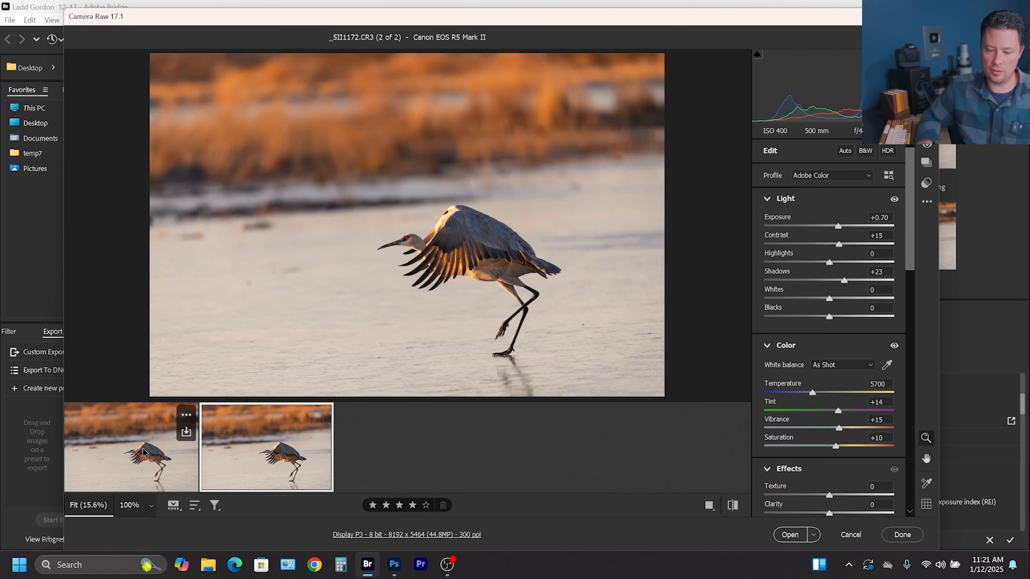
pyautogui.click(144, 448)
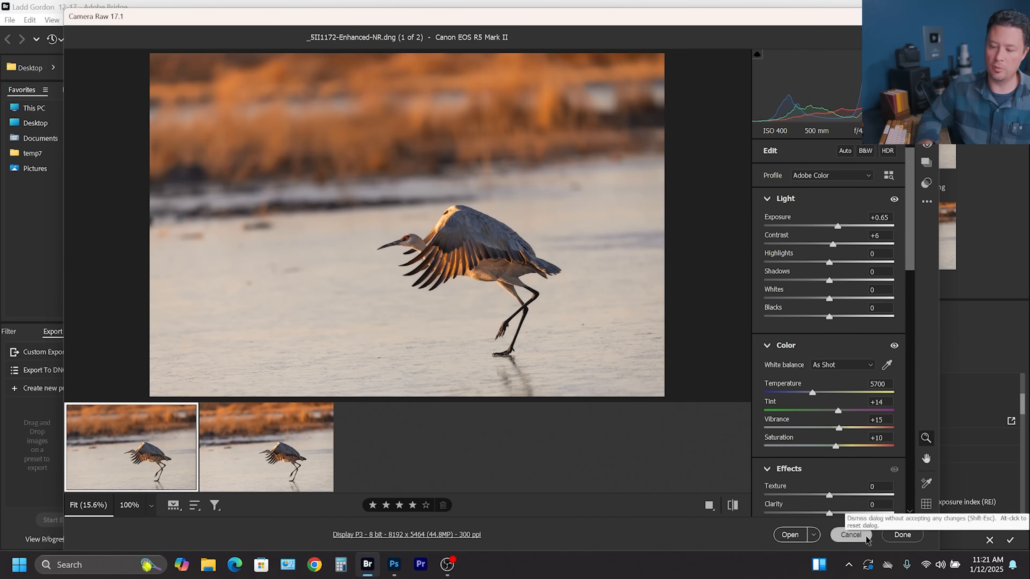
pyautogui.click(791, 535)
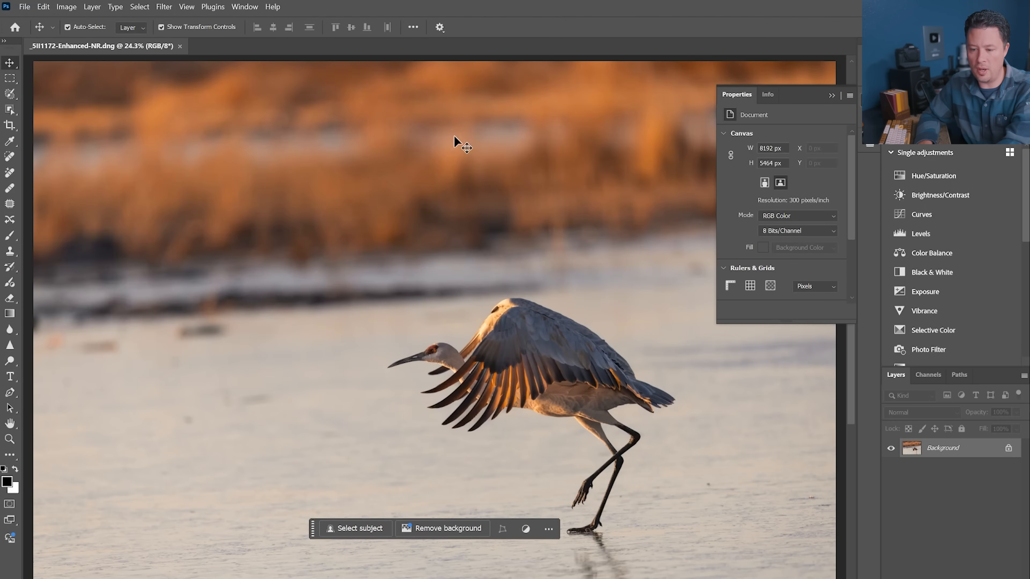
# Crop the image to a 4:5 (8:10) portrait framing around the crane and commit the crop.
pyautogui.click(10, 125)
pyautogui.moveTo(221, 63); pyautogui.dragTo(281, 83)
pyautogui.moveTo(410, 163); pyautogui.dragTo(341, 161)
pyautogui.moveTo(613, 105); pyautogui.dragTo(604, 112)
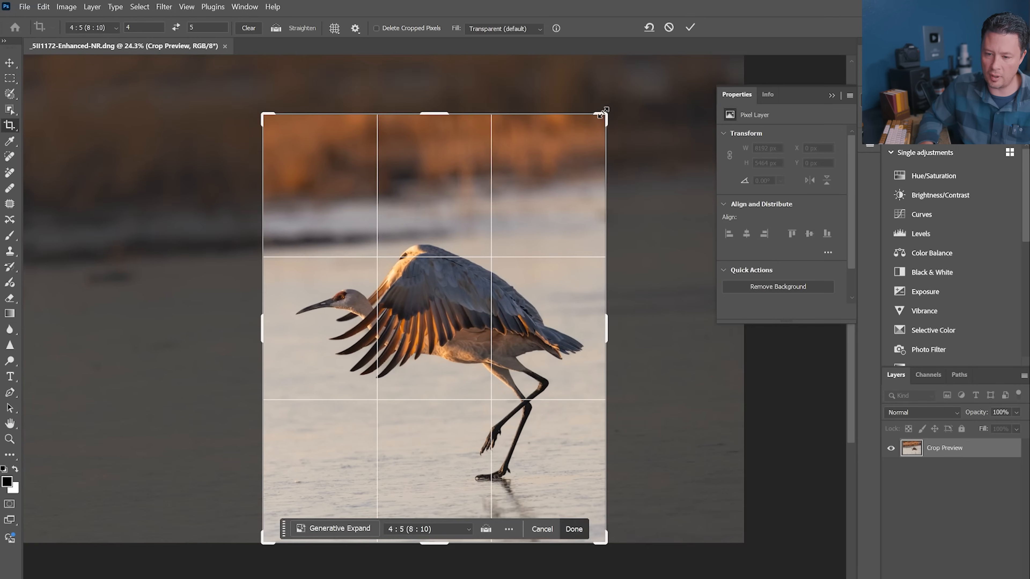
pyautogui.click(690, 27)
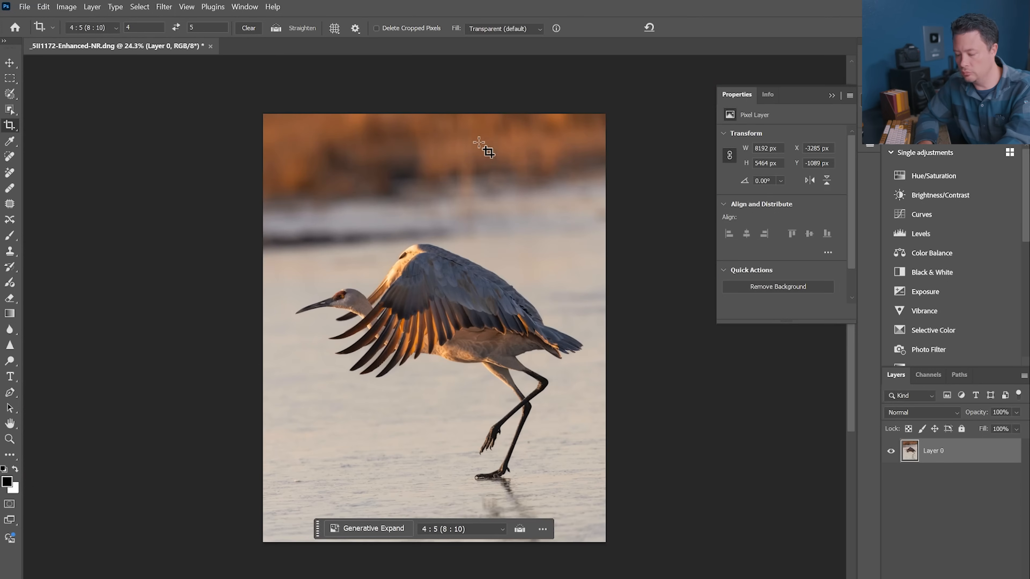
# Try to save the cropped image as a JPEG copy, then cancel the save.
pyautogui.hotkey('ctrl', '0')
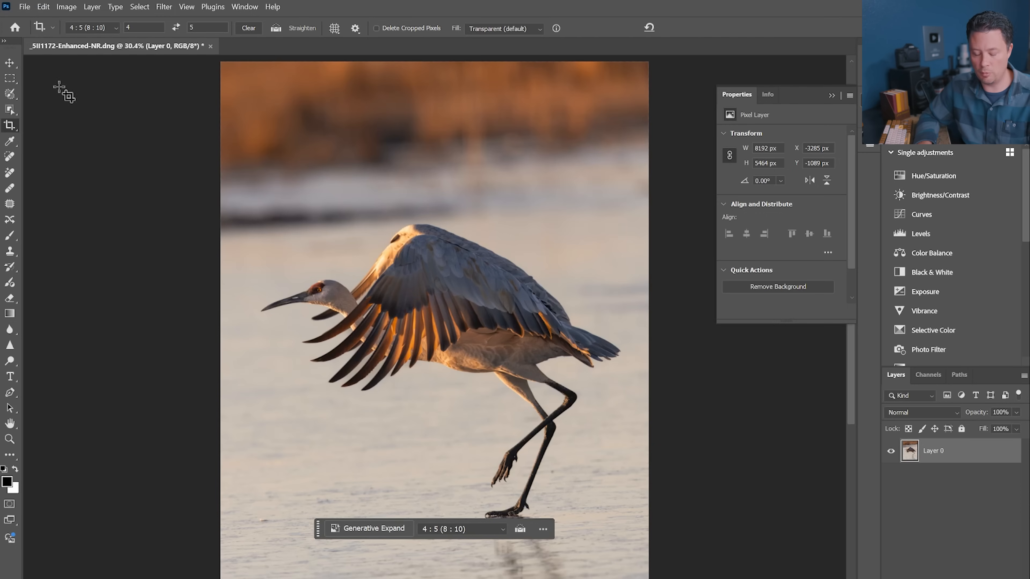
pyautogui.hotkey('ctrl', 'shift', 's')
pyautogui.click(207, 247)
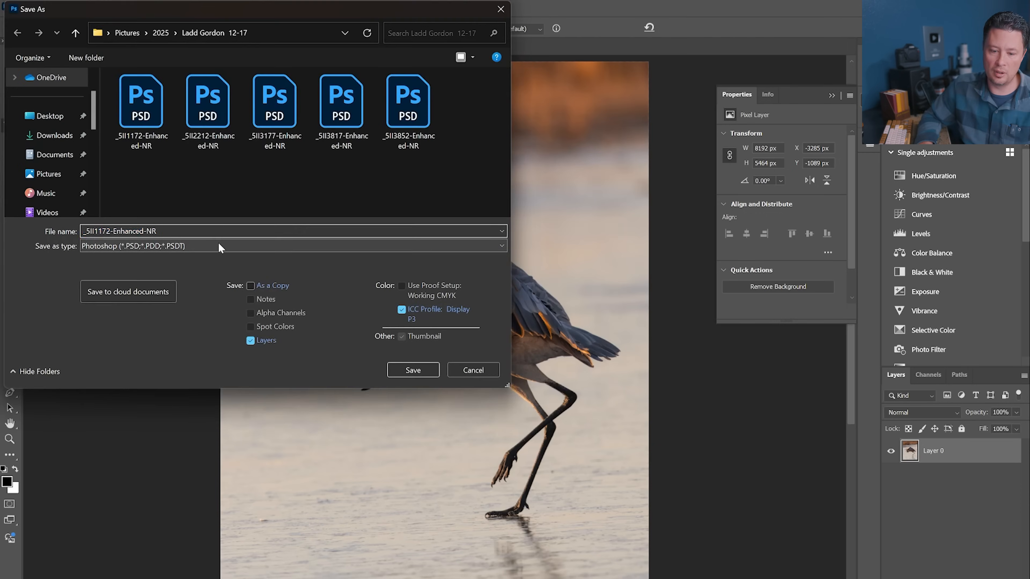
pyautogui.click(198, 347)
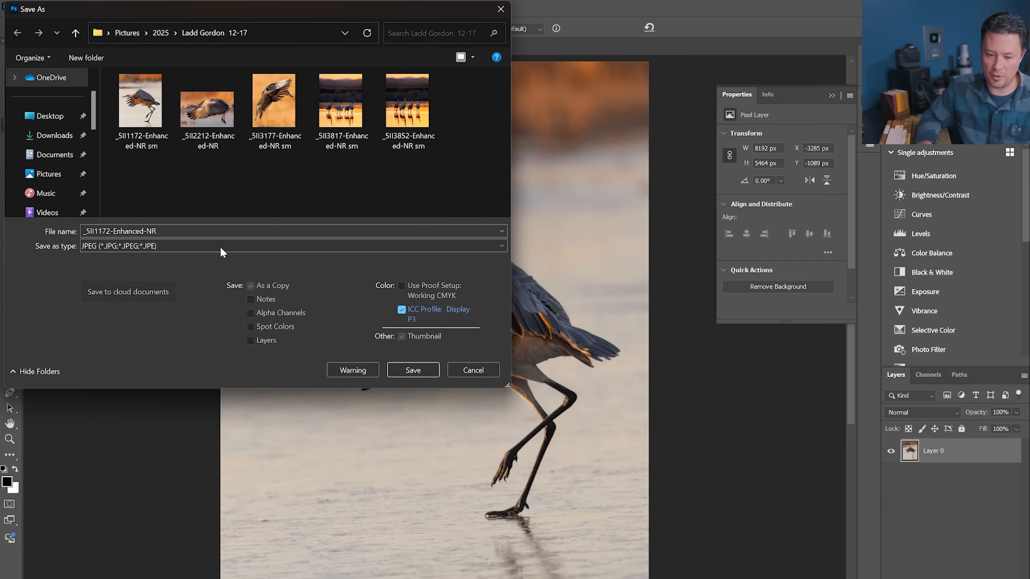
pyautogui.click(473, 370)
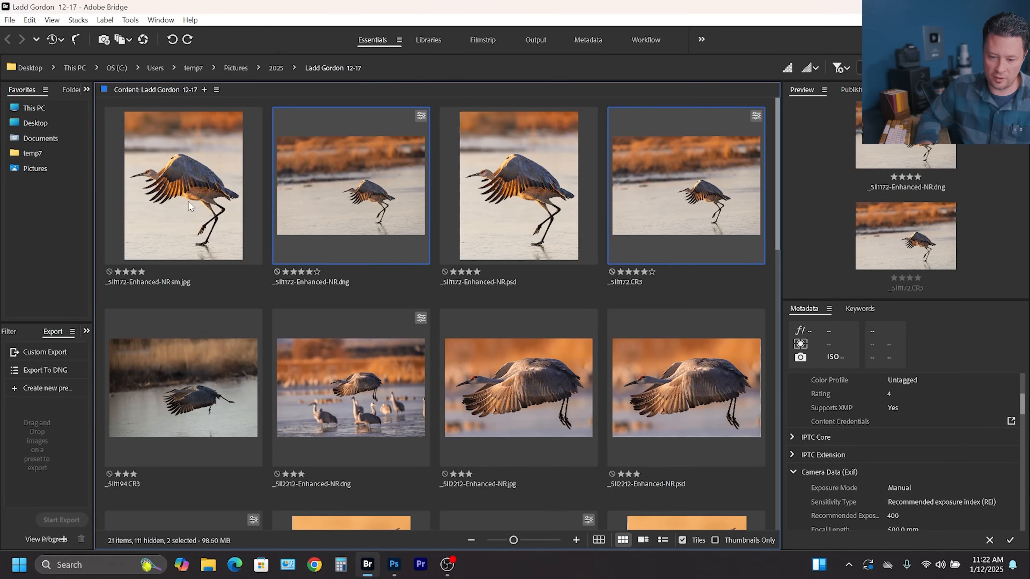
# Open the _SII1172-Enhanced-NR sm.jpg and .psd versions in Photoshop to compare them, then return to Bridge.
pyautogui.click(181, 191)
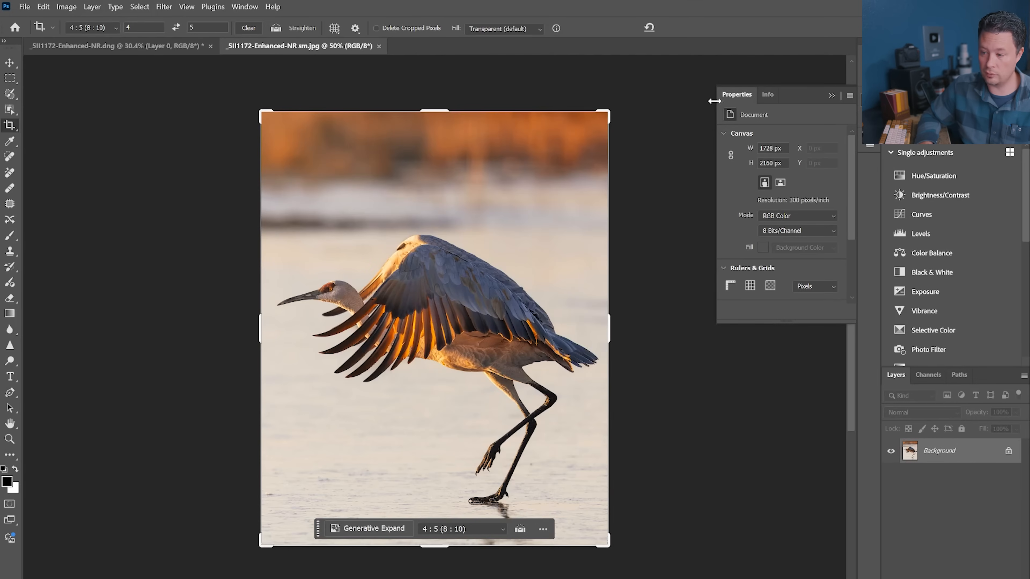
pyautogui.click(489, 202)
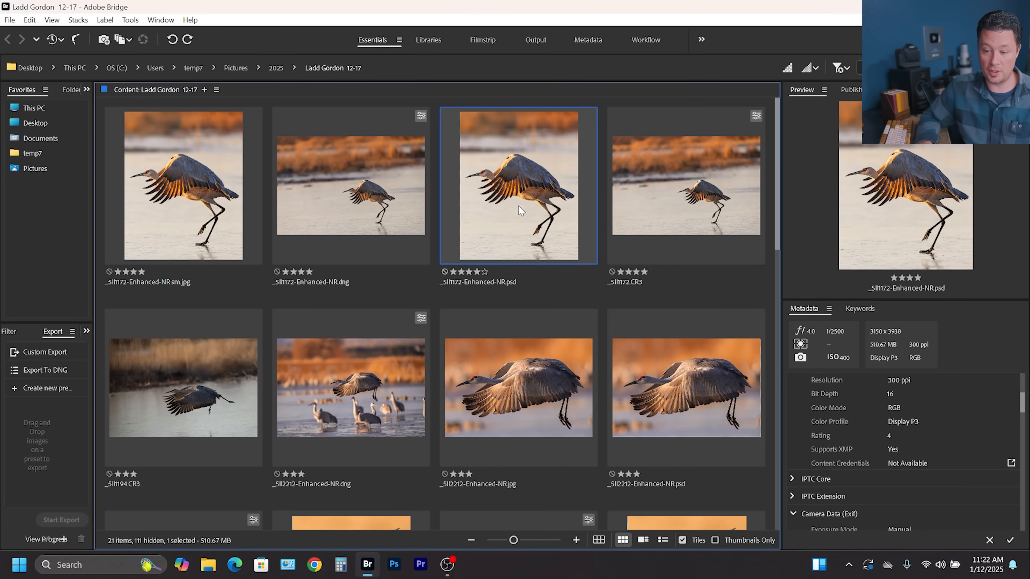
pyautogui.doubleClick(523, 183)
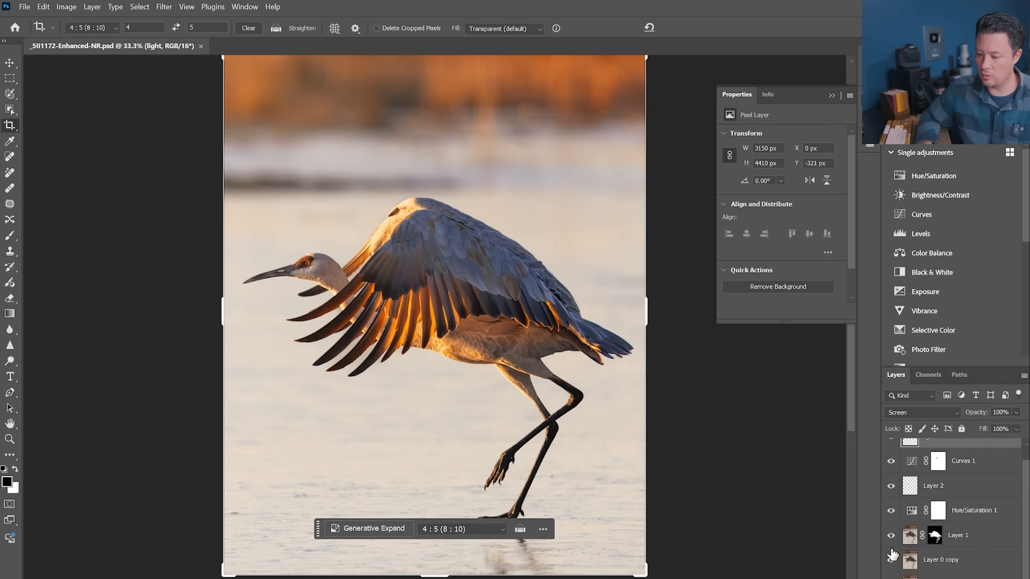
pyautogui.moveTo(891, 559)
pyautogui.mouseDown()
pyautogui.moveTo(896, 445)
pyautogui.moveTo(891, 574)
pyautogui.mouseUp()
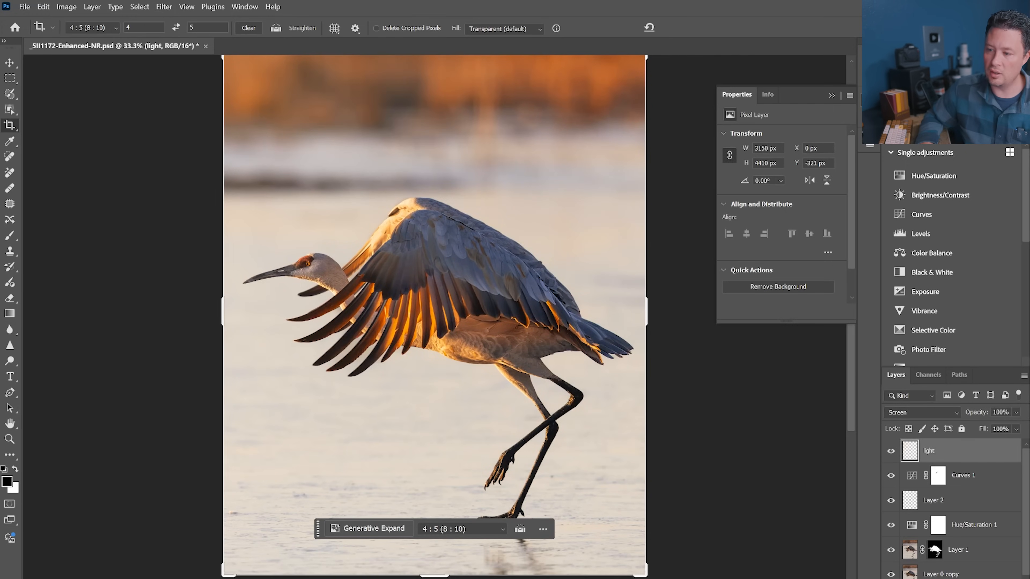
pyautogui.hotkey('alt', 'Tab')
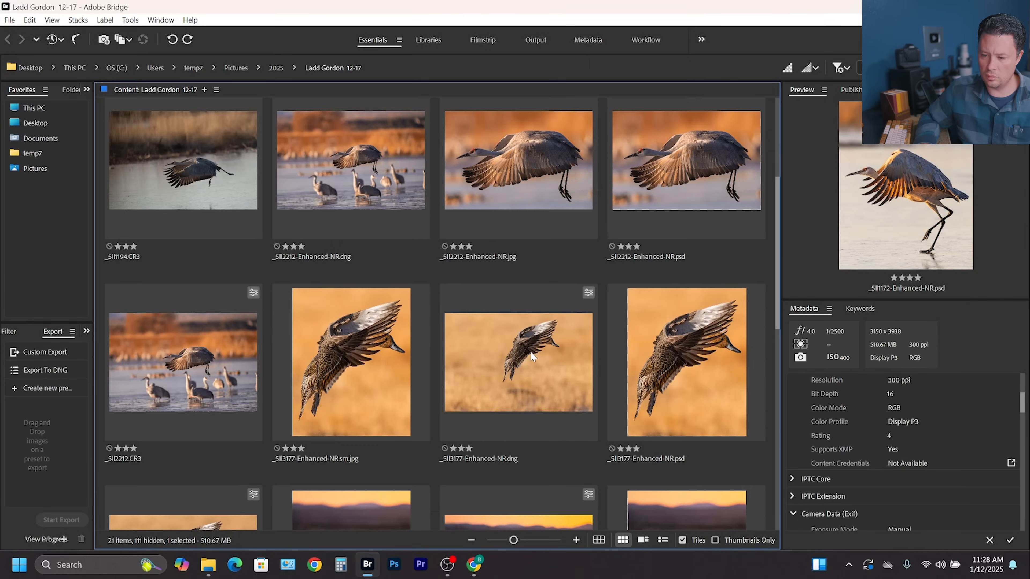
# Open _SII3177-Enhanced-NR.dng in Camera Raw and raise Vibrance to +45 and Saturation to +44.
pyautogui.doubleClick(531, 351)
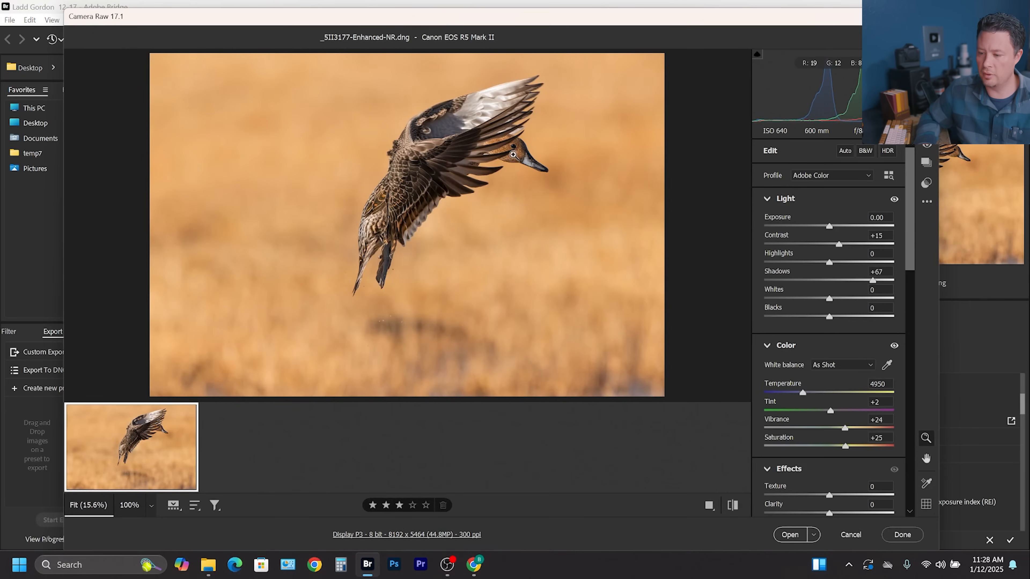
pyautogui.moveTo(853, 447); pyautogui.dragTo(857, 428)
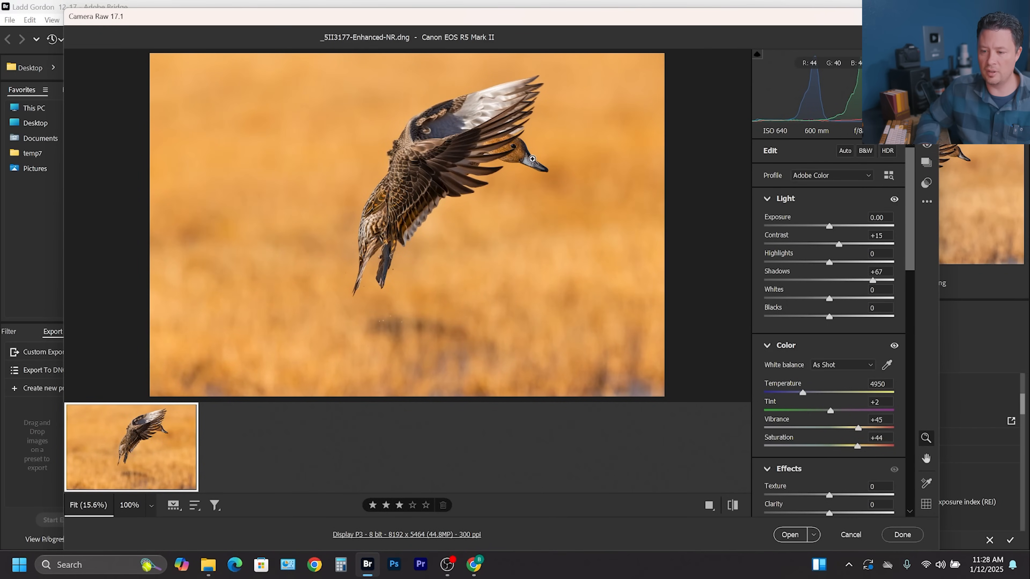
# Crop the photo to a 4 x 5 / 8 x 10 portrait framing around the flying bird and commit the crop.
pyautogui.press('c')
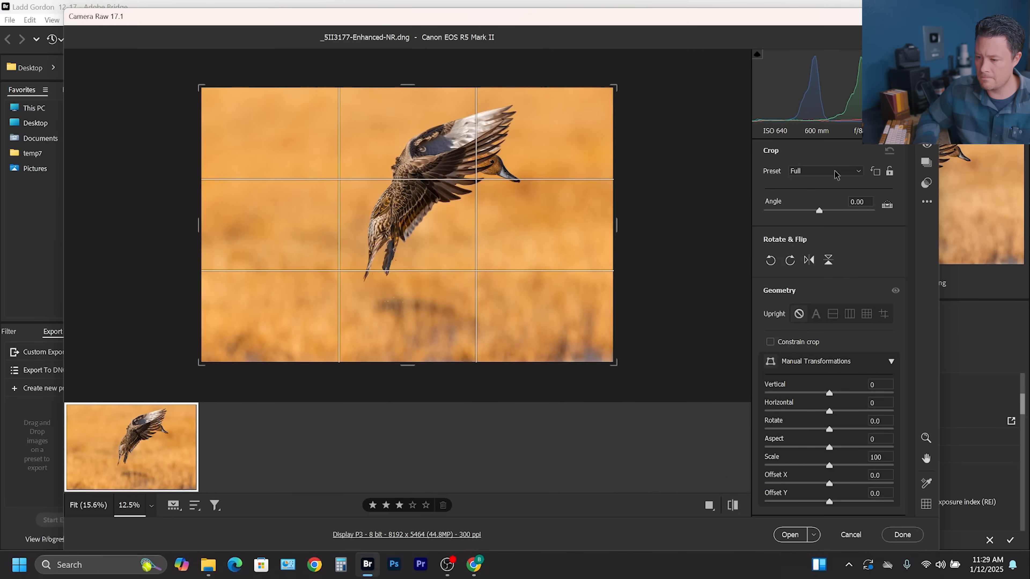
pyautogui.click(858, 173)
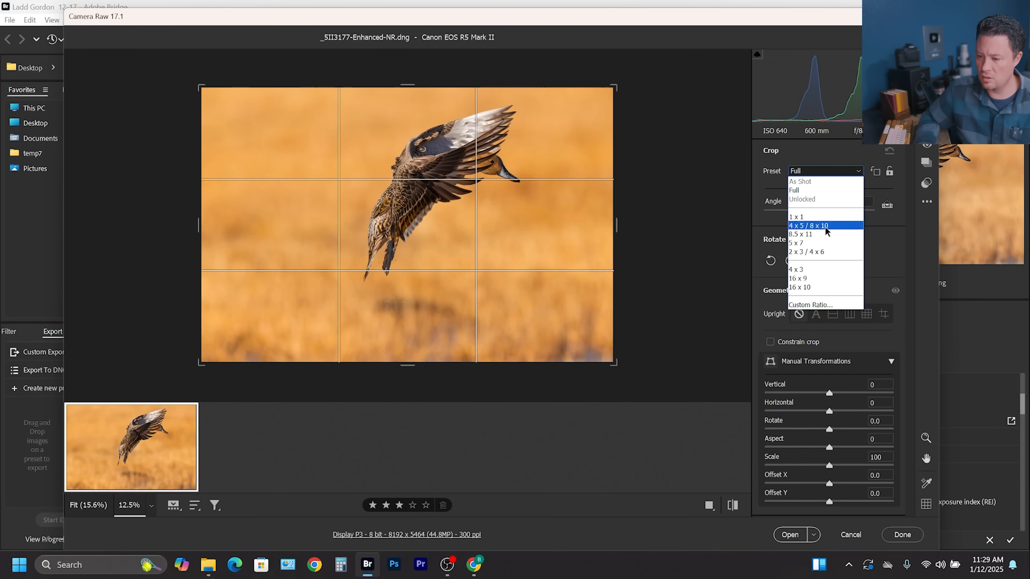
pyautogui.click(815, 225)
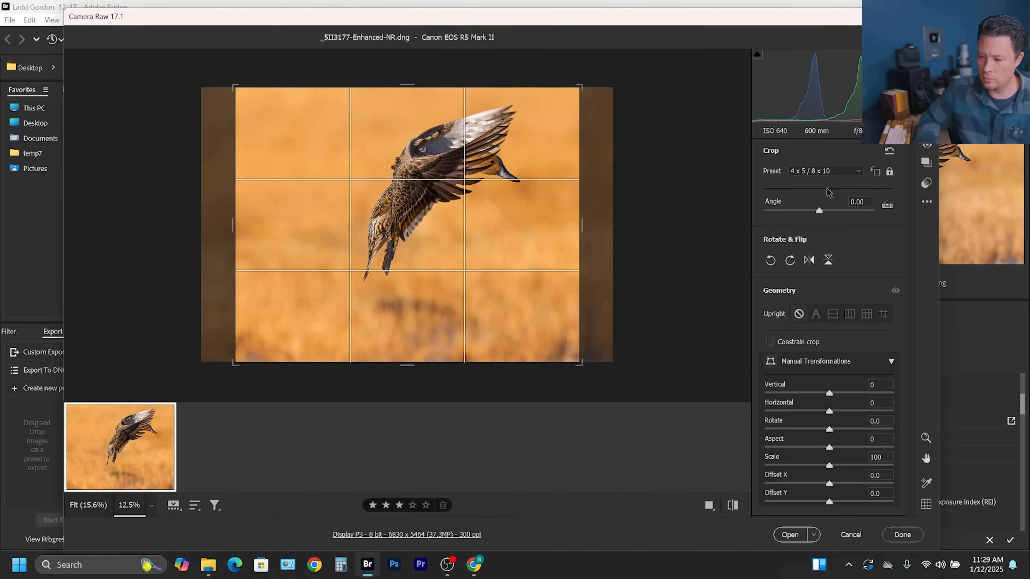
pyautogui.click(875, 172)
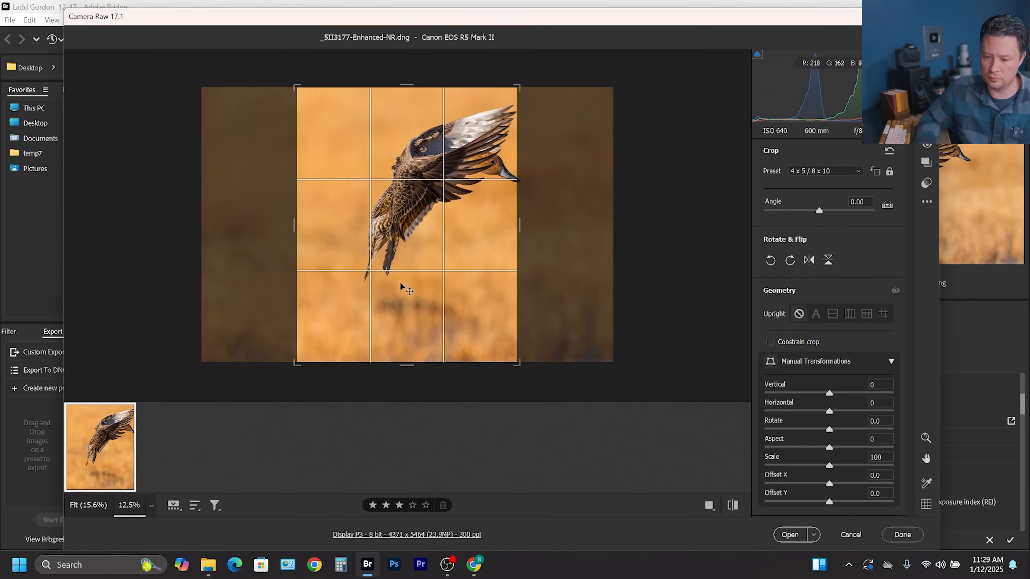
pyautogui.moveTo(409, 280); pyautogui.dragTo(372, 309)
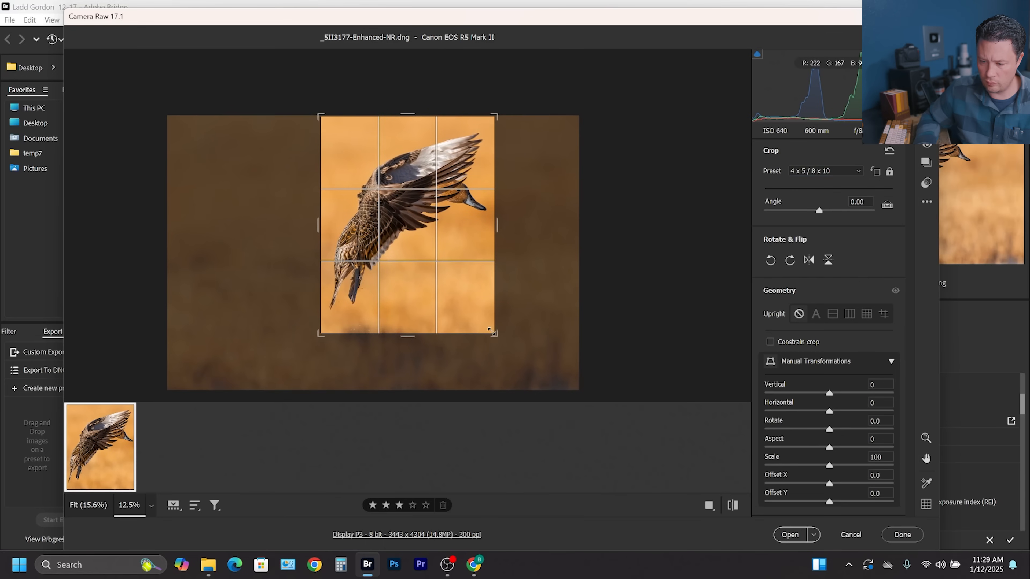
pyautogui.press('Return')
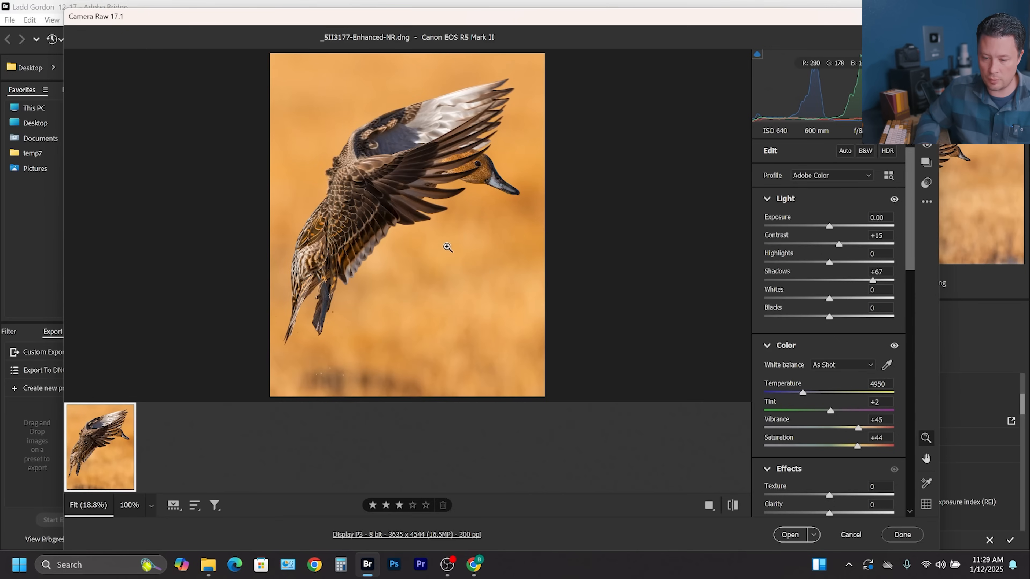
# Close Camera Raw with the edits applied to the DNG.
pyautogui.rightClick(437, 230)
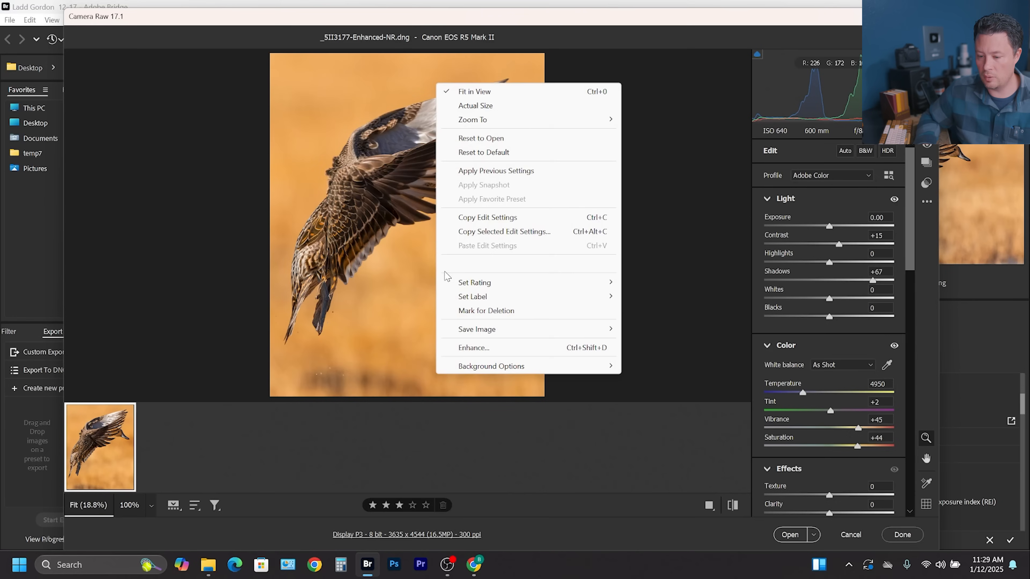
pyautogui.moveTo(474, 330)
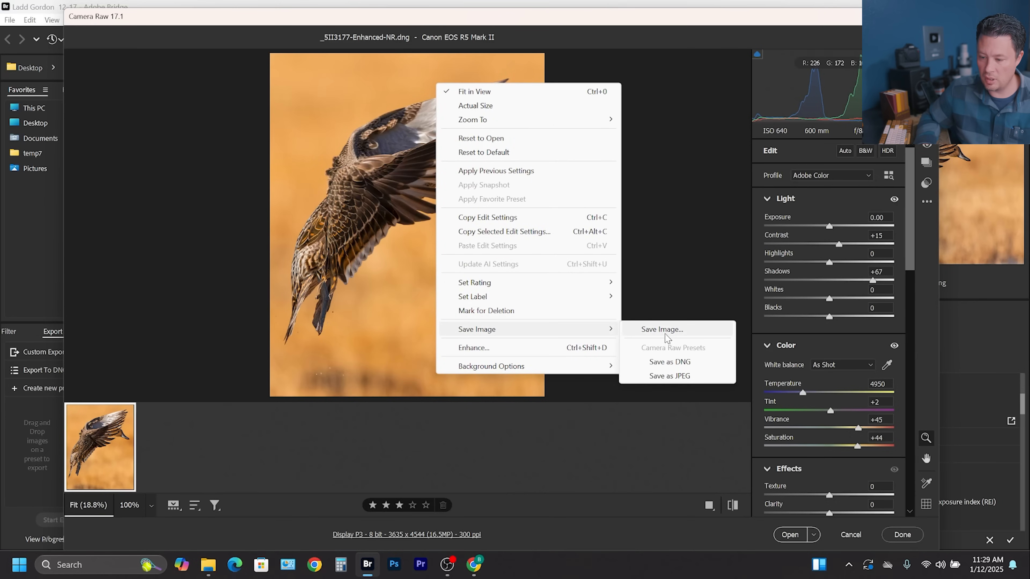
pyautogui.click(654, 447)
pyautogui.click(908, 533)
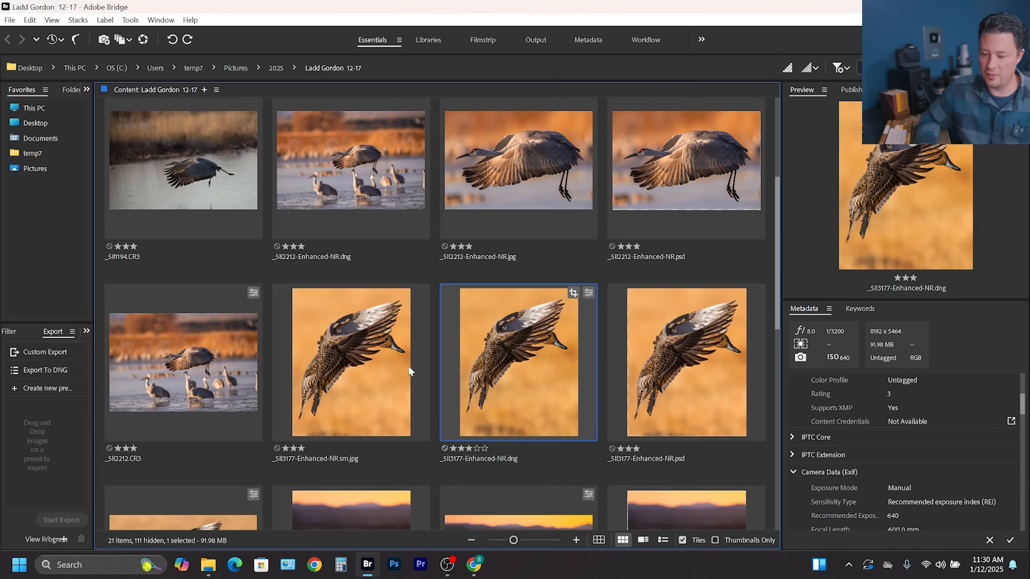
# Try a custom export of the DNG at maximum quality 10 with Resize To enabled, then cancel.
pyautogui.rightClick(524, 339)
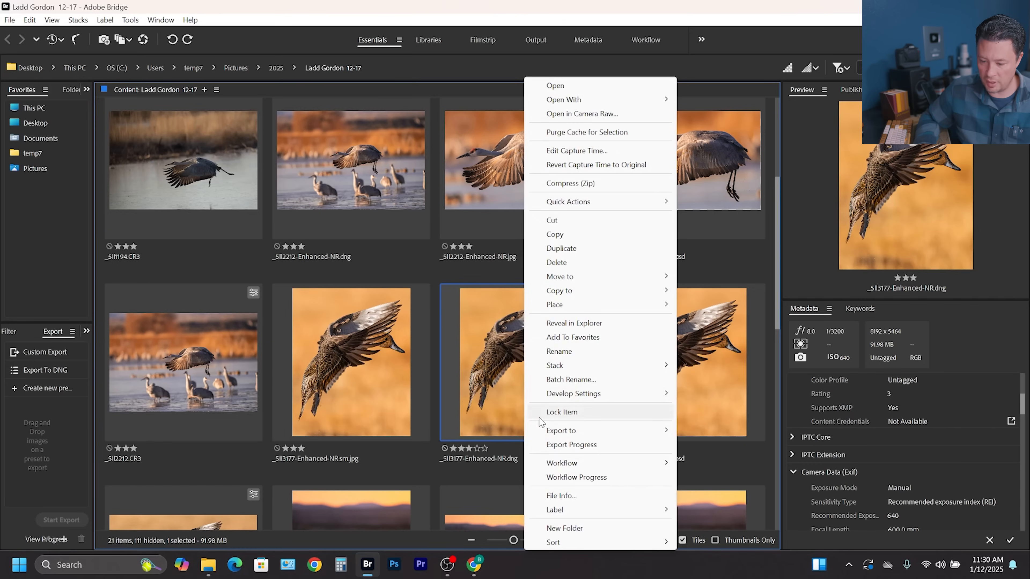
pyautogui.moveTo(587, 432)
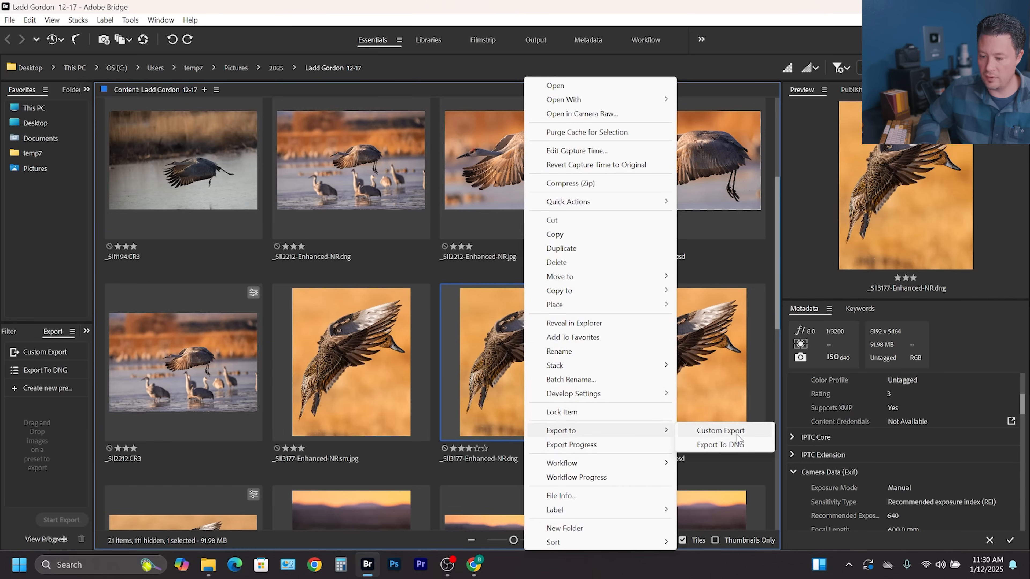
pyautogui.click(726, 430)
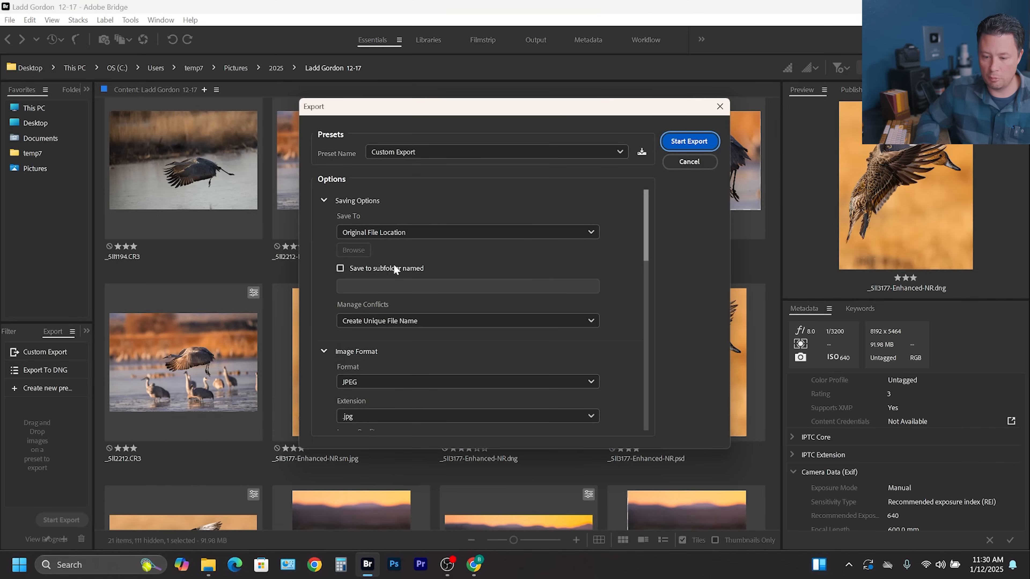
pyautogui.scroll(-5, 615, 265)
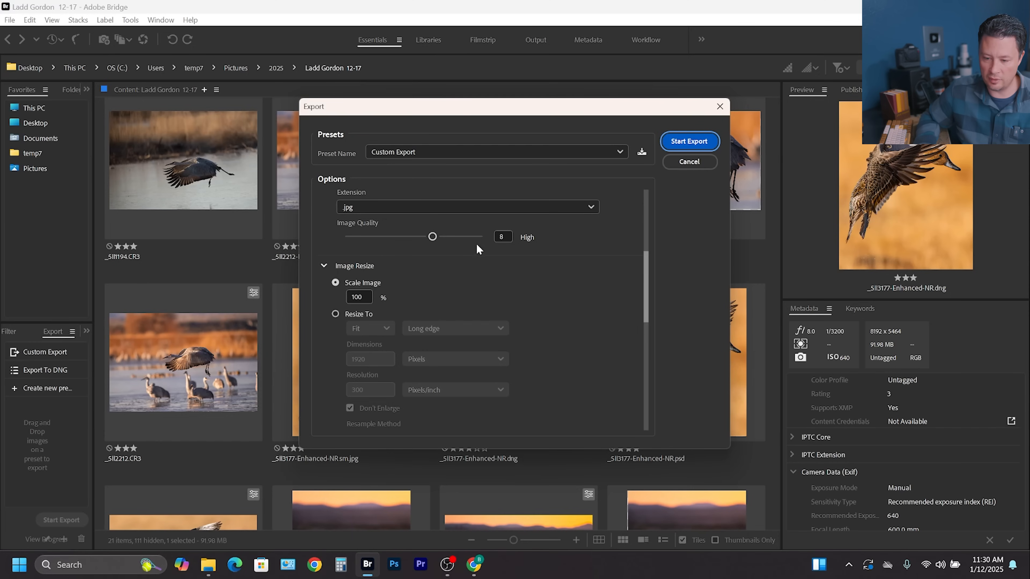
pyautogui.moveTo(432, 236); pyautogui.dragTo(460, 237)
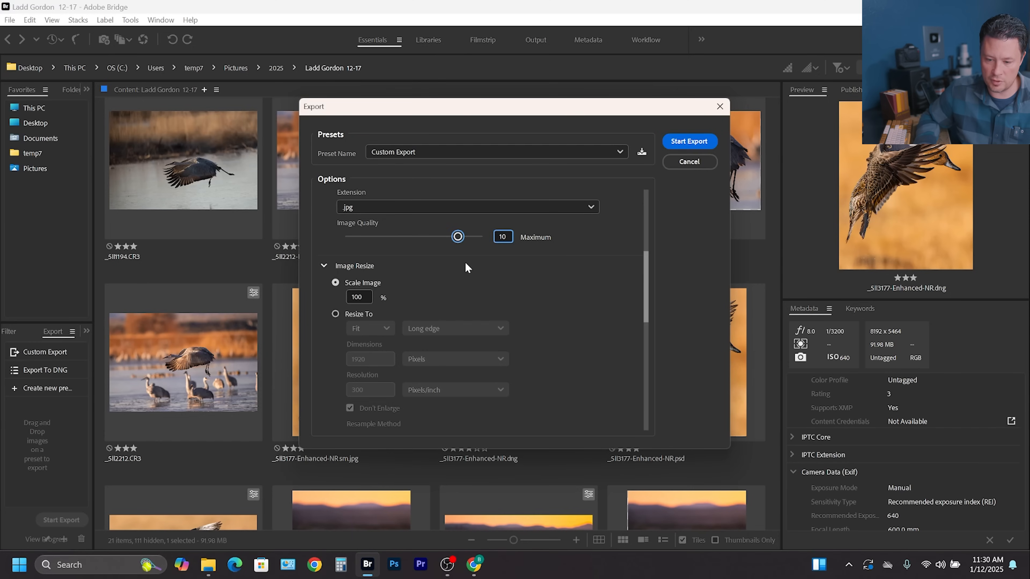
pyautogui.scroll(3, 609, 286)
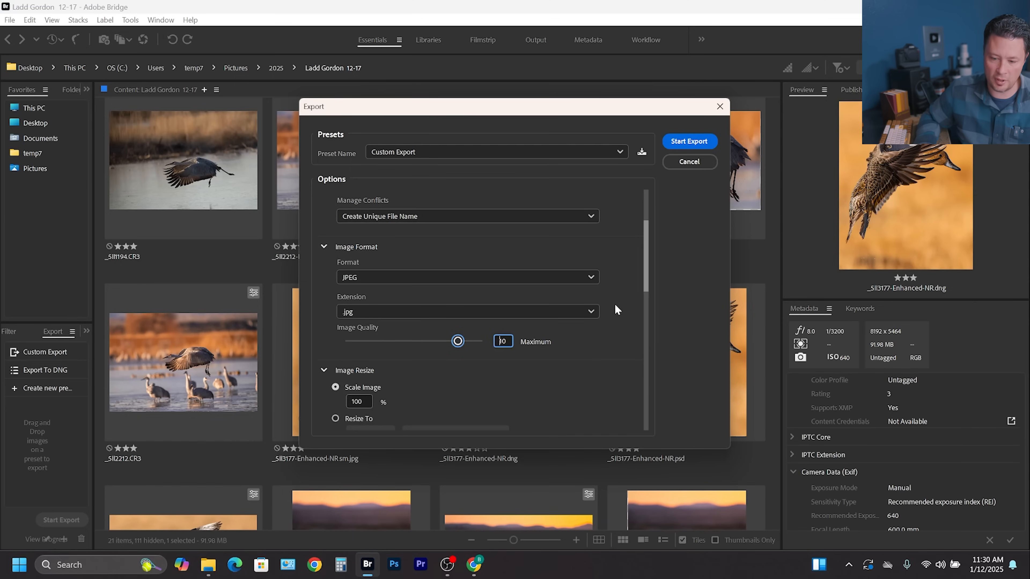
pyautogui.scroll(-5, 622, 284)
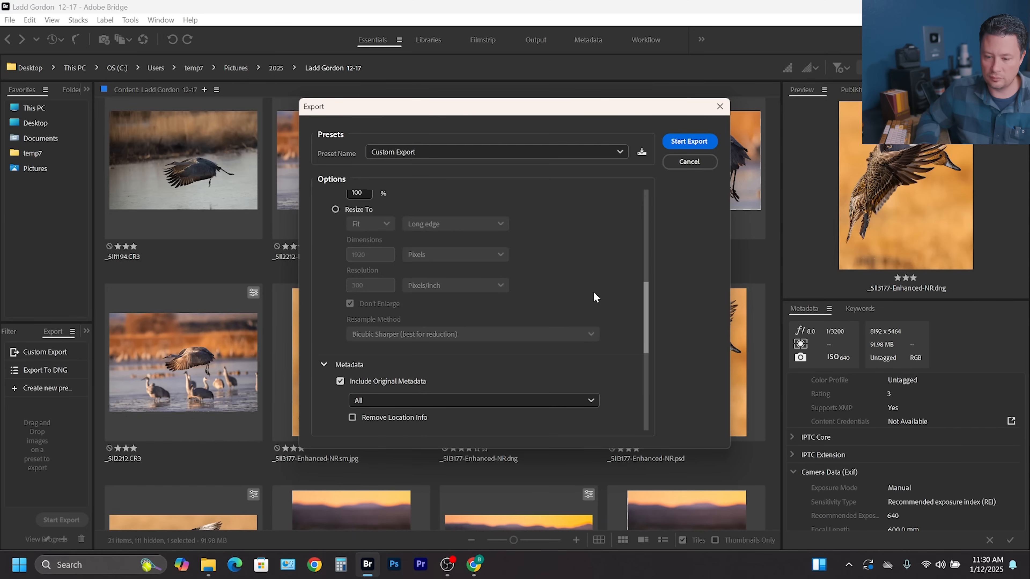
pyautogui.click(335, 210)
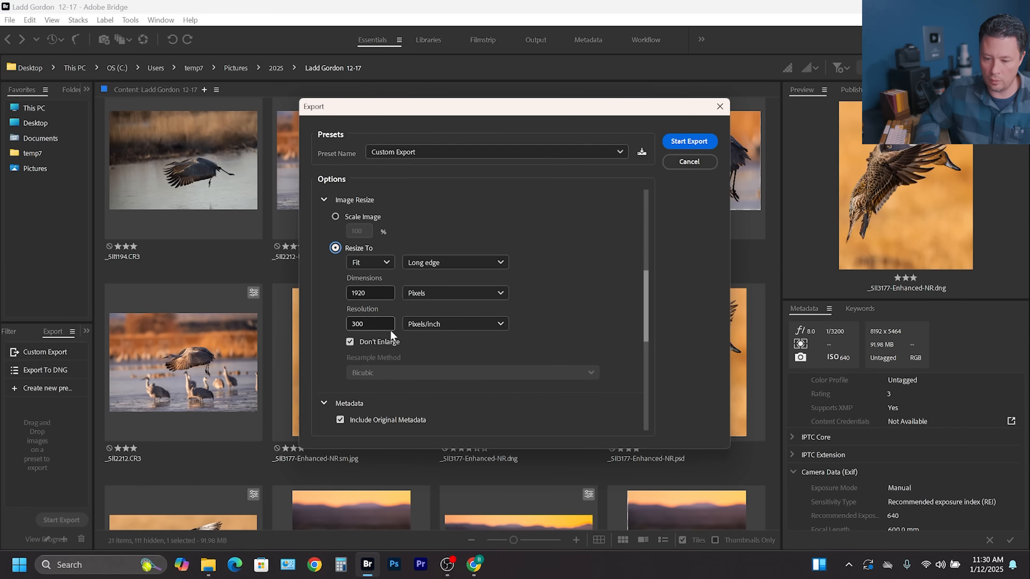
pyautogui.scroll(-5, 617, 341)
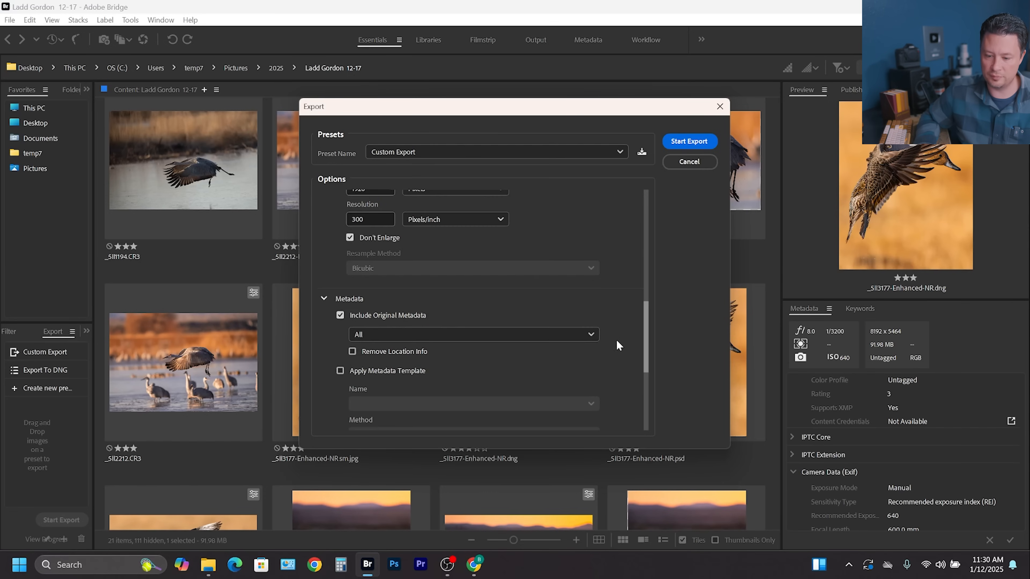
pyautogui.scroll(-2, 623, 392)
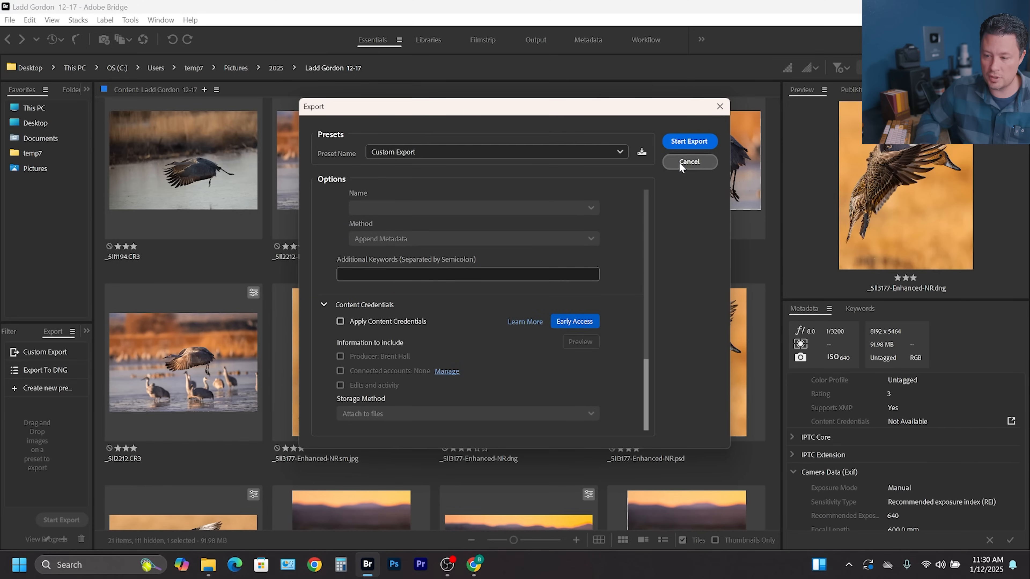
pyautogui.click(688, 162)
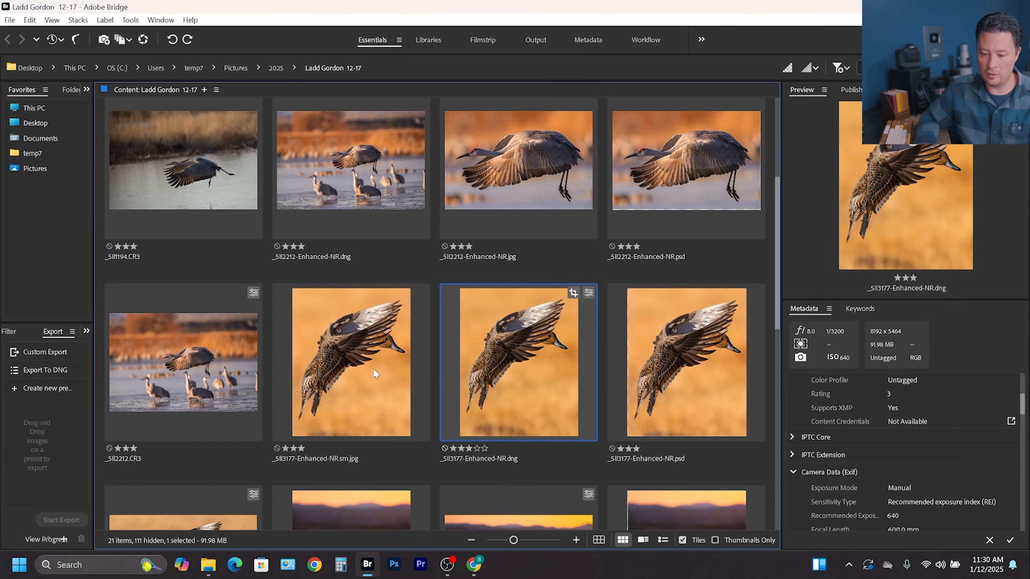
# Select the _SII2212 JPG and the _SII3177 and _SII3817 DNGs, open Custom Export for them, then cancel.
pyautogui.click(547, 199)
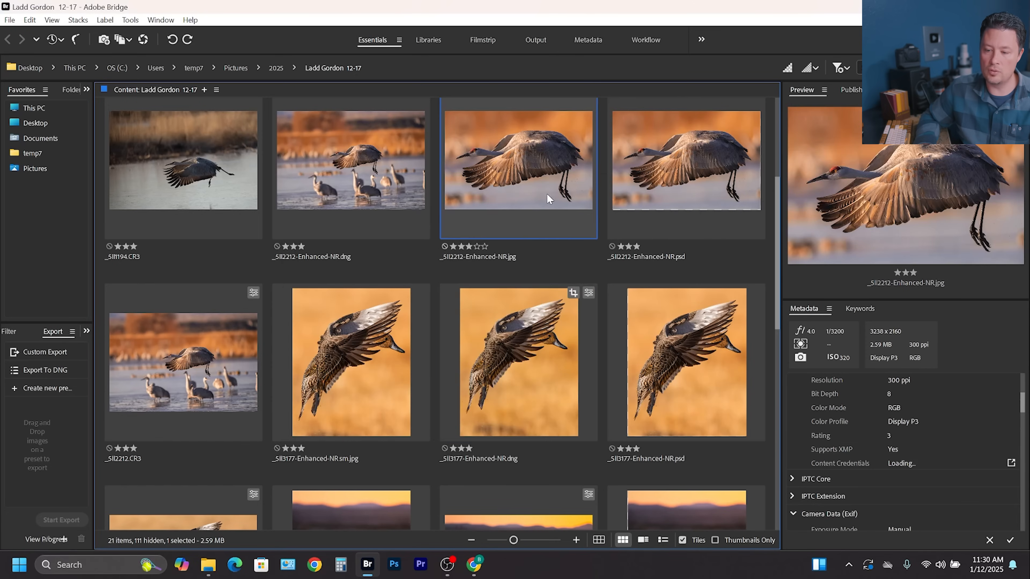
pyautogui.keyDown('ctrl'); pyautogui.click(482, 336); pyautogui.keyUp('ctrl')
pyautogui.scroll(-2, 493, 356)
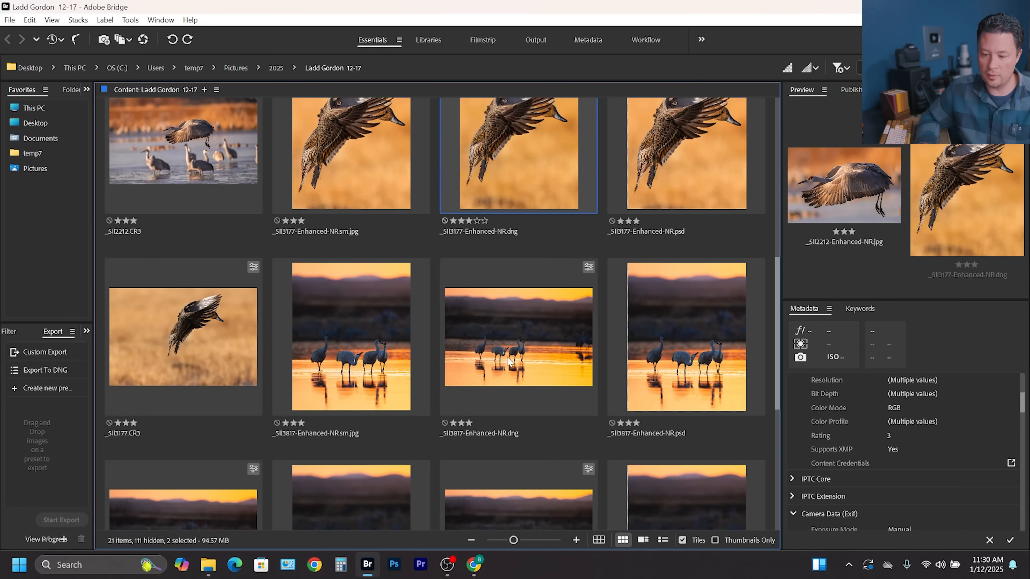
pyautogui.keyDown('ctrl'); pyautogui.click(548, 369); pyautogui.keyUp('ctrl')
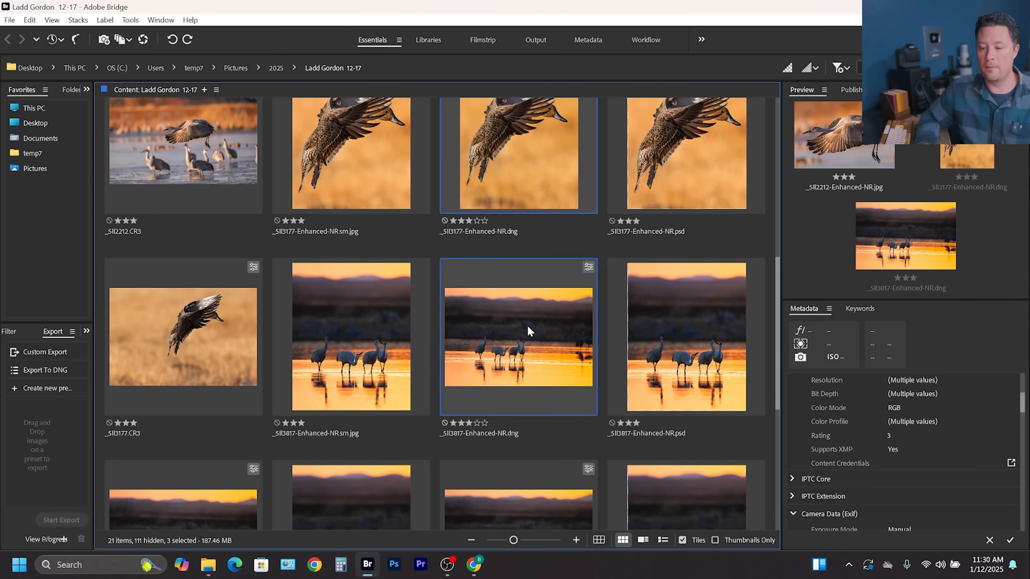
pyautogui.rightClick(527, 333)
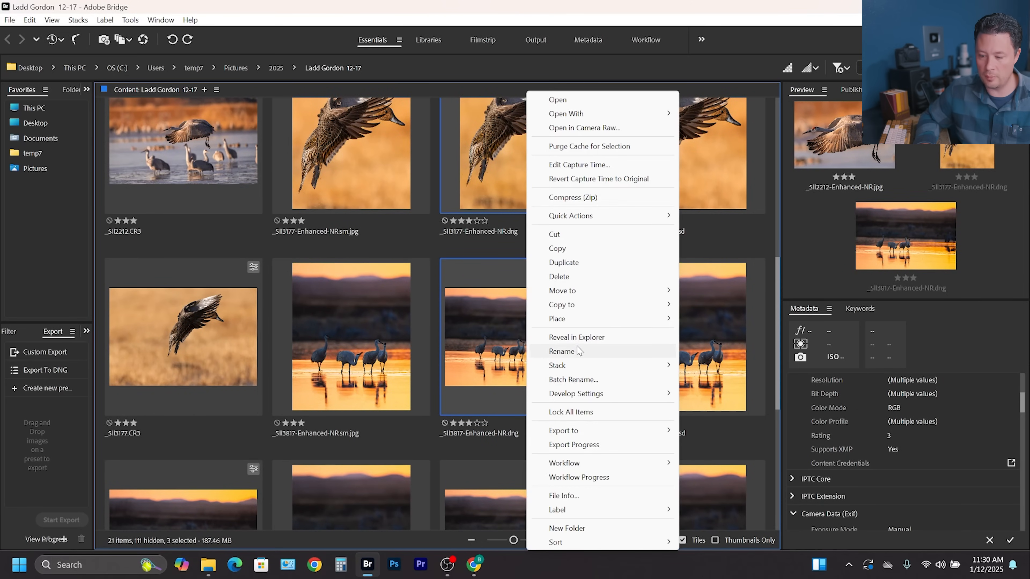
pyautogui.moveTo(596, 431)
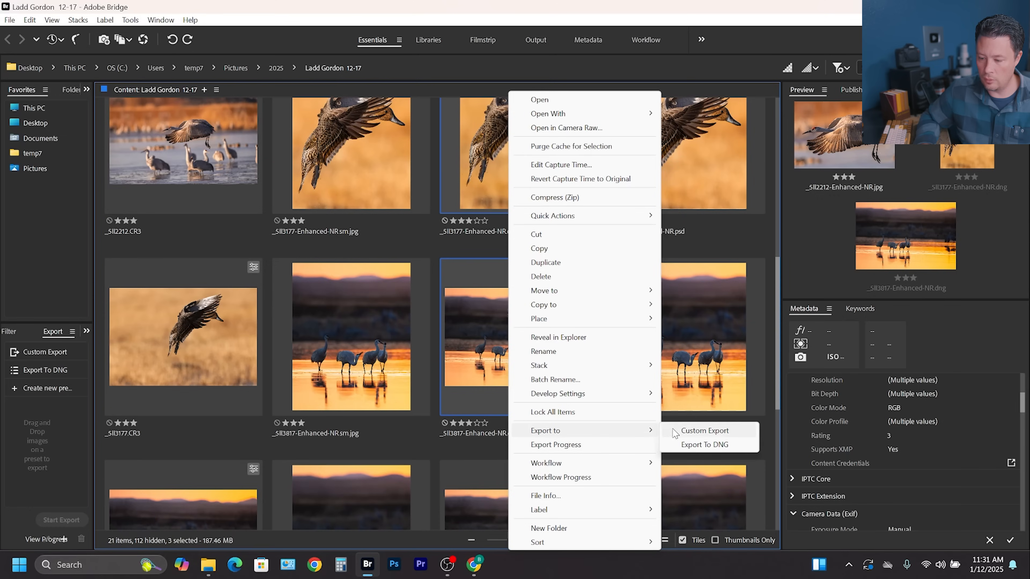
pyautogui.click(691, 430)
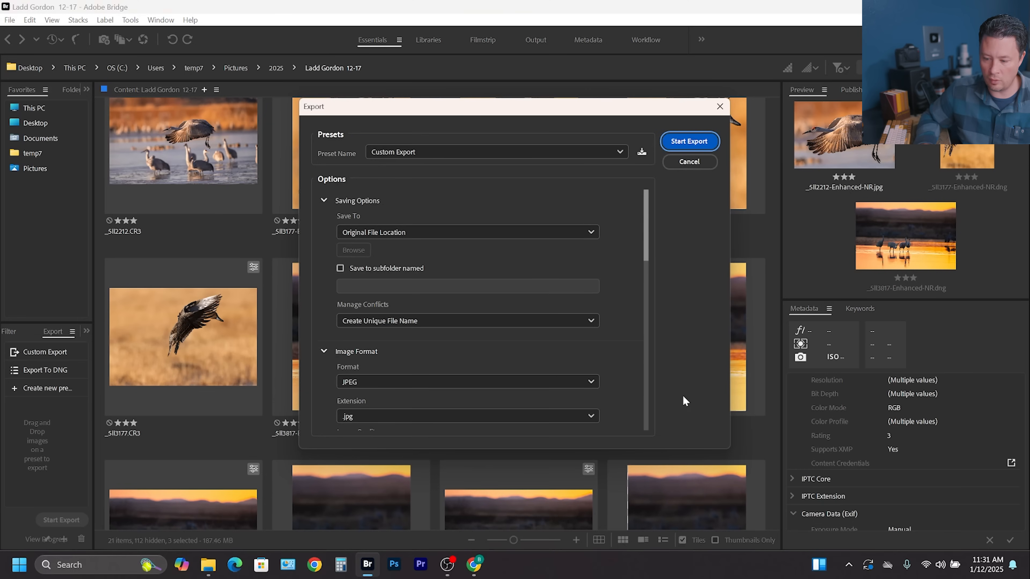
pyautogui.click(689, 161)
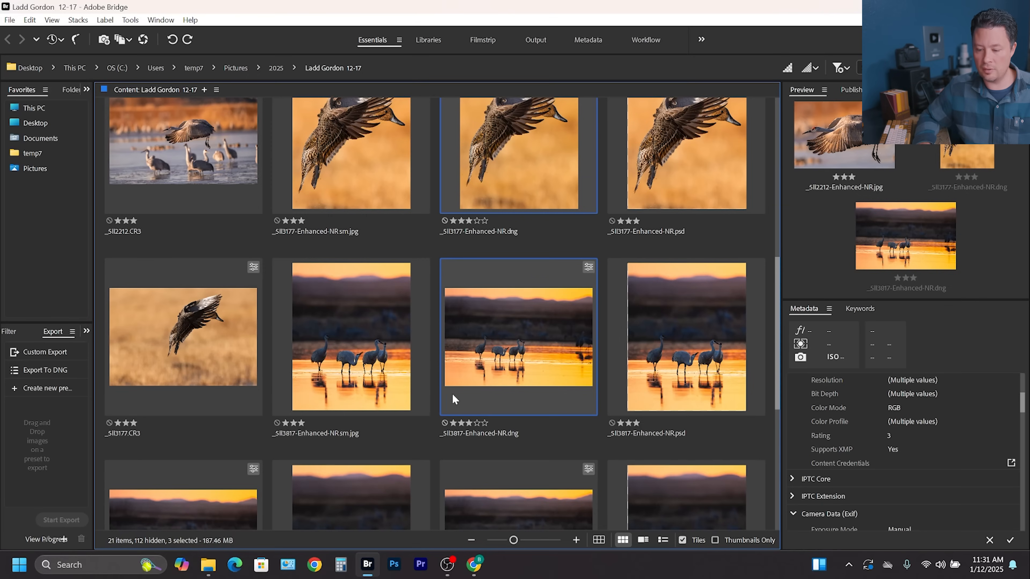
# Switch to the browser and scroll through the Skillshare search results for Photoshop classes.
pyautogui.click(476, 569)
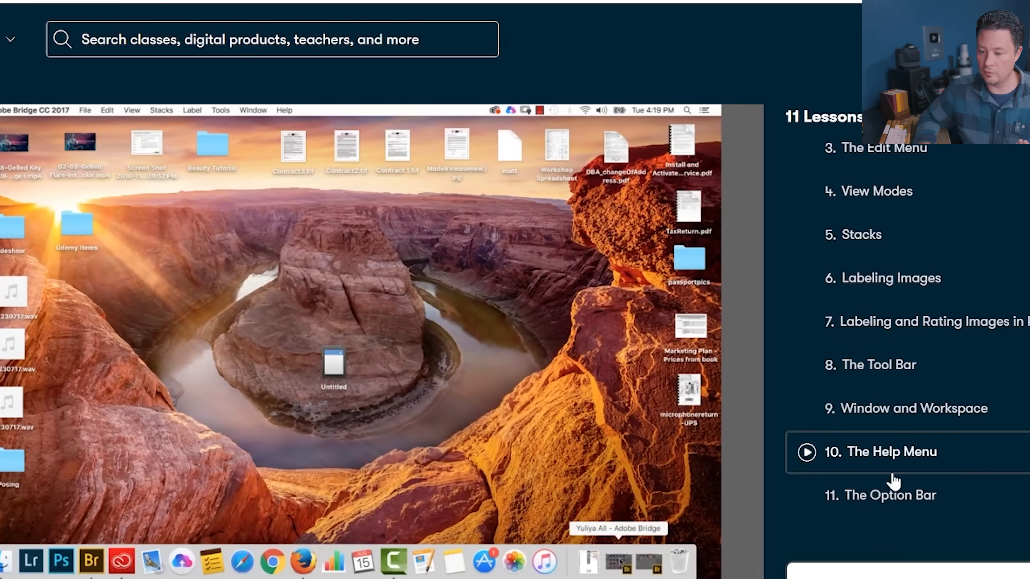
pyautogui.scroll(3, 871, 387)
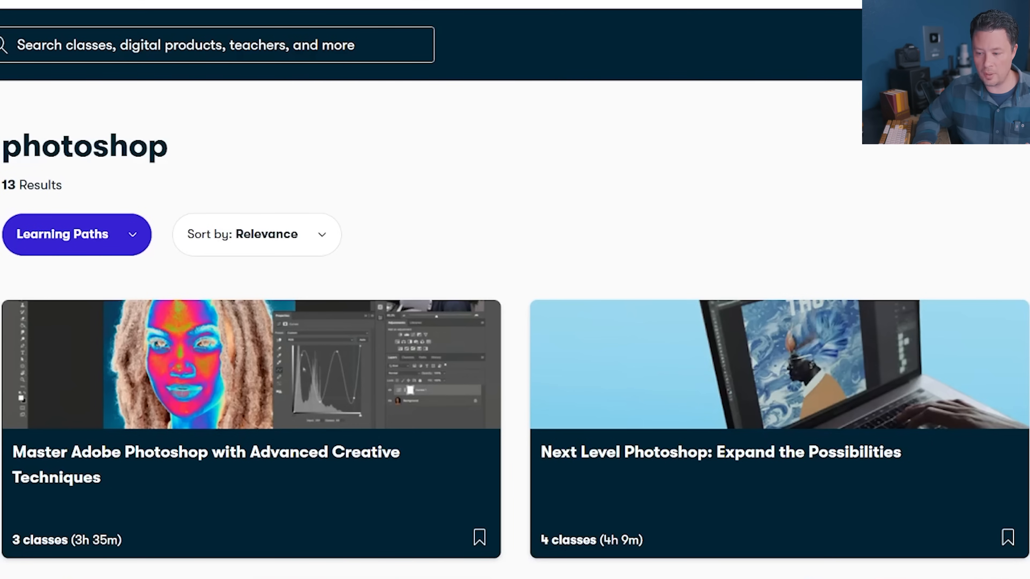
pyautogui.scroll(-3, 515, 325)
pyautogui.scroll(-12, 514, 308)
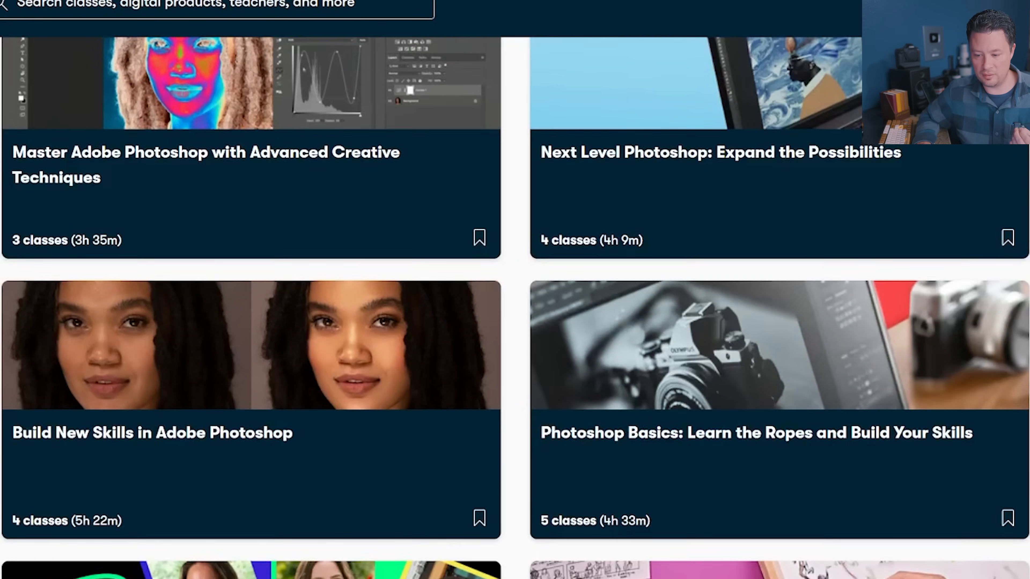
pyautogui.scroll(-3, 515, 308)
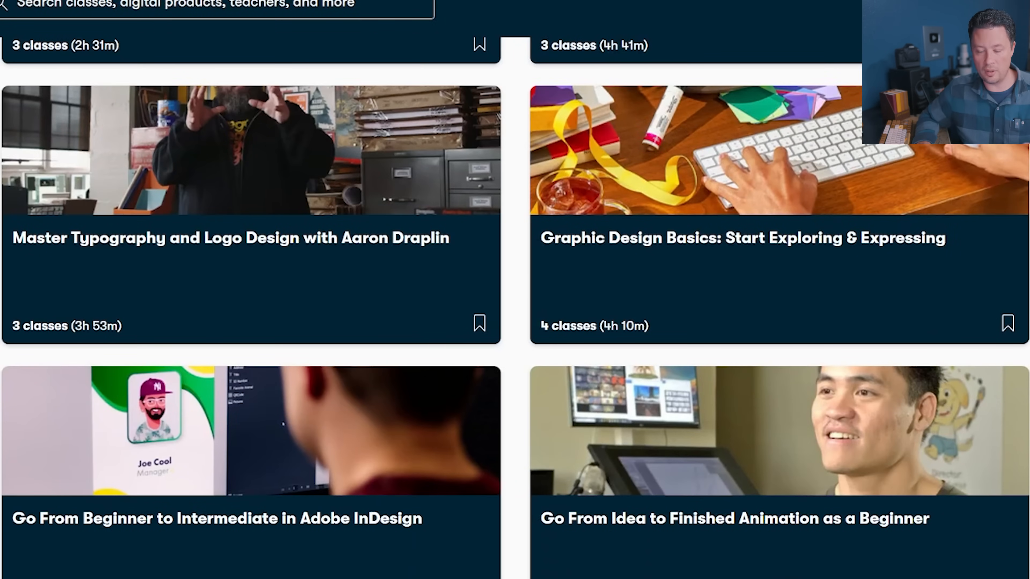
pyautogui.scroll(-9, 515, 308)
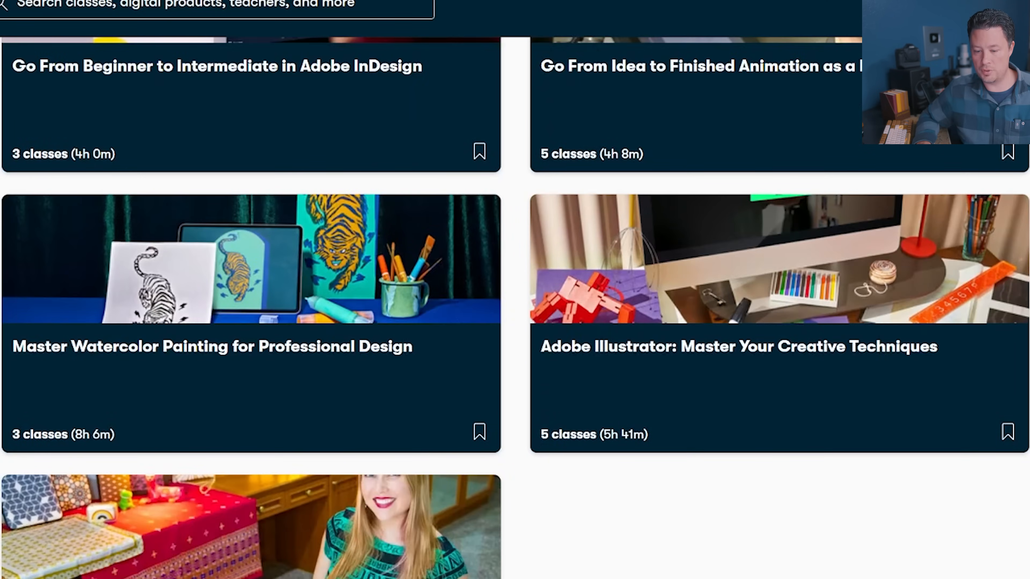
pyautogui.scroll(-6, 515, 308)
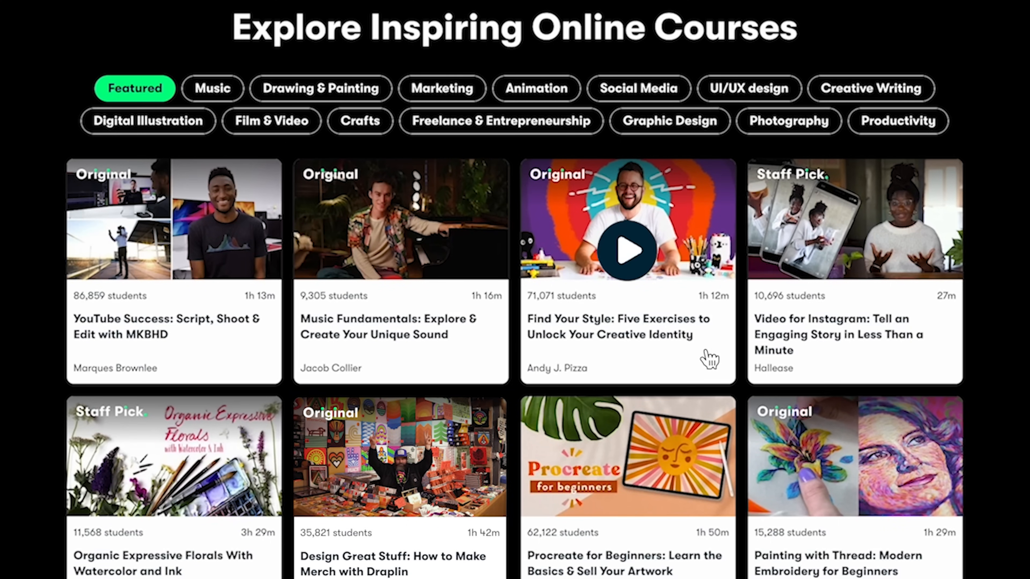
# Open the Find Your Style class and look through its Reviews, Discussions and Projects & Resources sections.
pyautogui.click(709, 359)
pyautogui.scroll(-10, 28, 331)
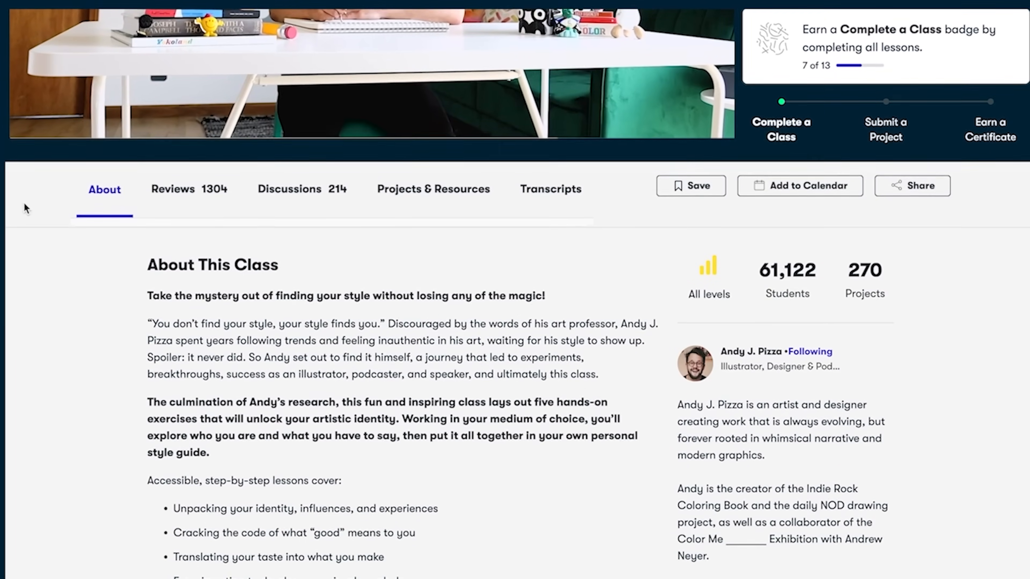
pyautogui.click(174, 198)
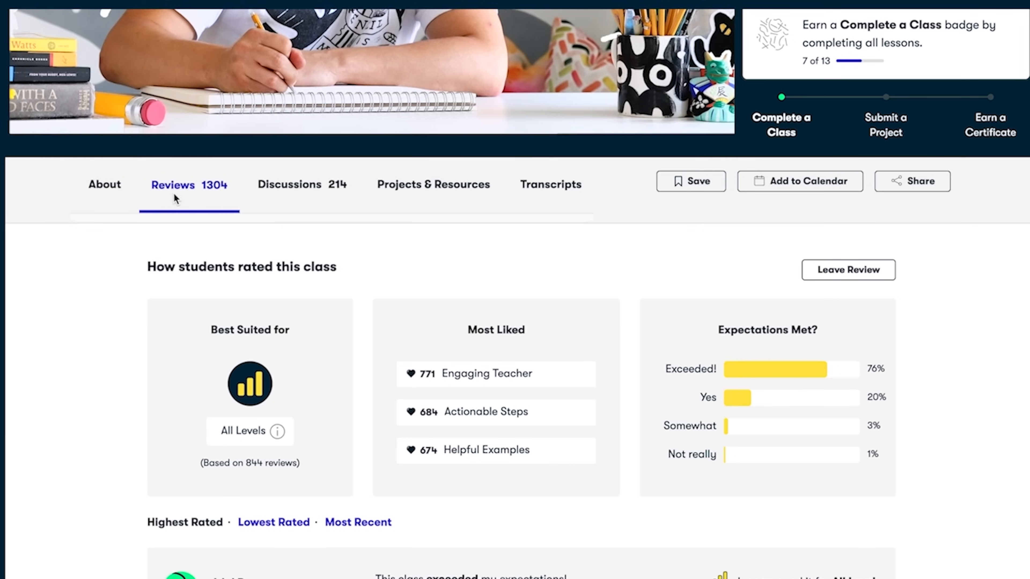
pyautogui.click(277, 205)
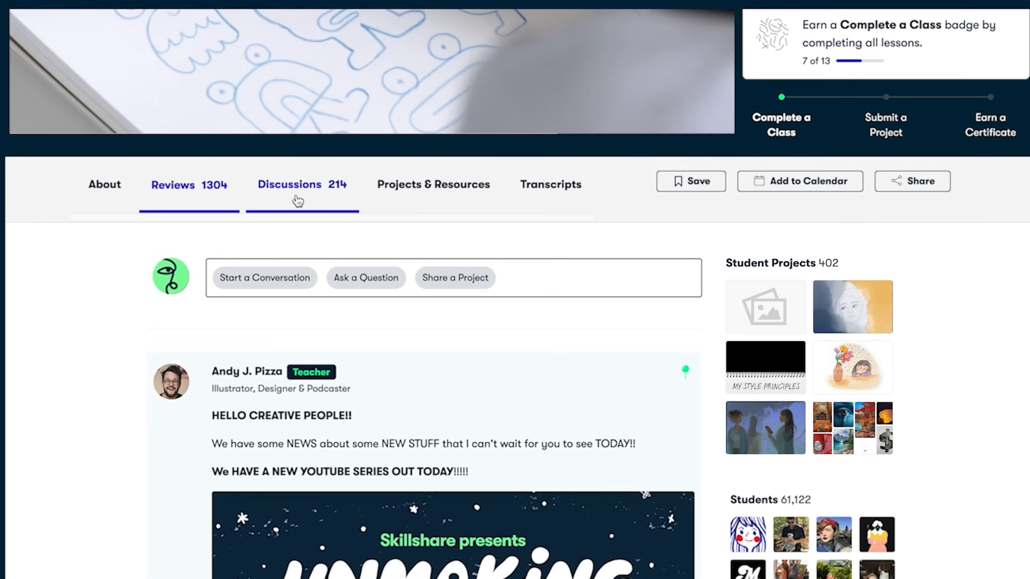
pyautogui.click(424, 214)
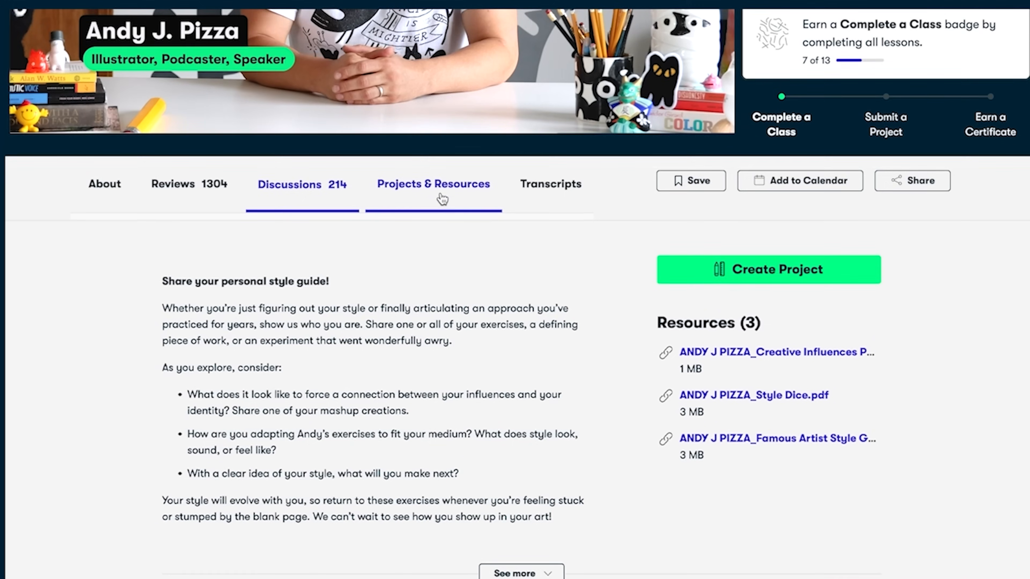
pyautogui.scroll(-3, 434, 191)
pyautogui.scroll(-10, 440, 52)
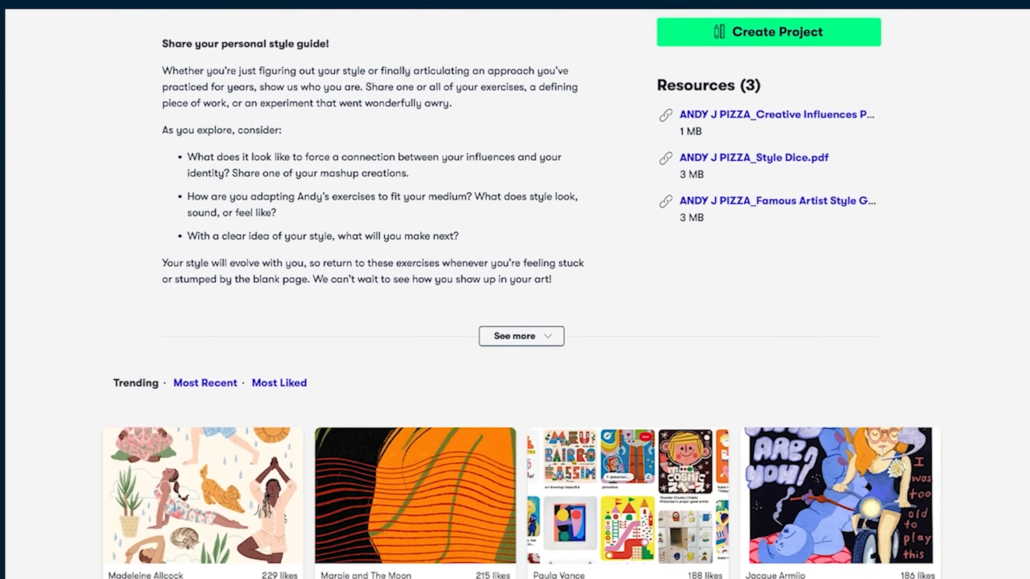
pyautogui.scroll(-7, 515, 290)
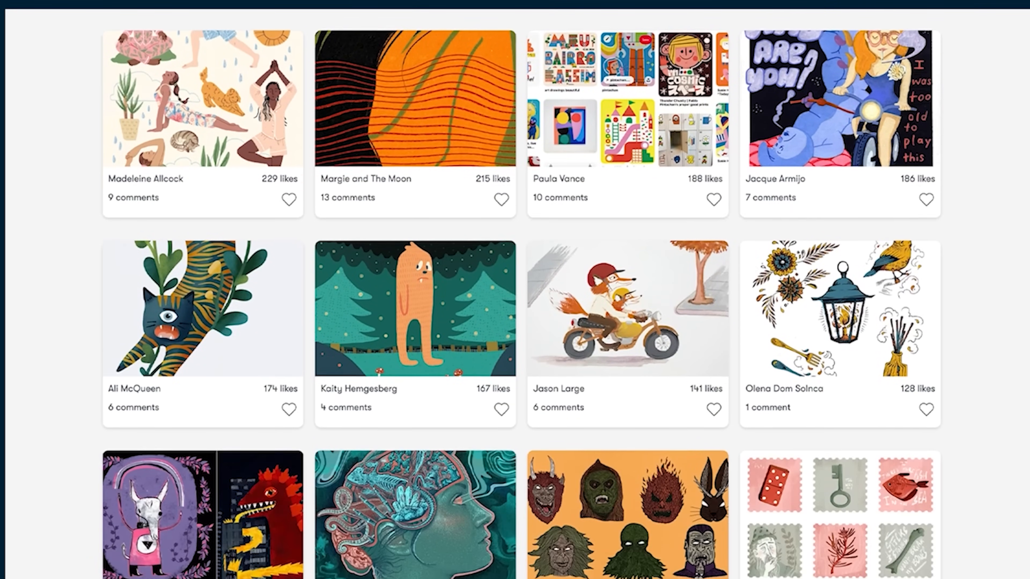